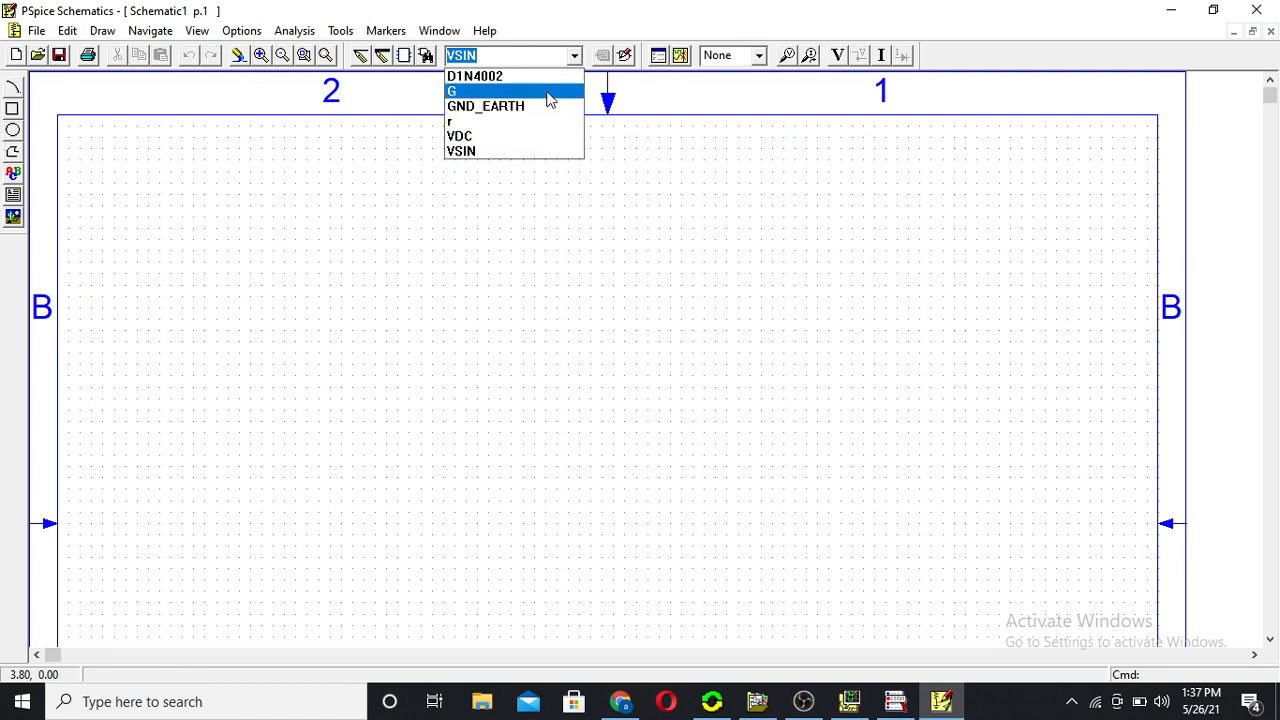
Place four D1N4002 diodes on the schematic in two rows of two.
{"action": "left_click", "coordinate": [551, 77]}
{"action": "left_click", "coordinate": [487, 243]}
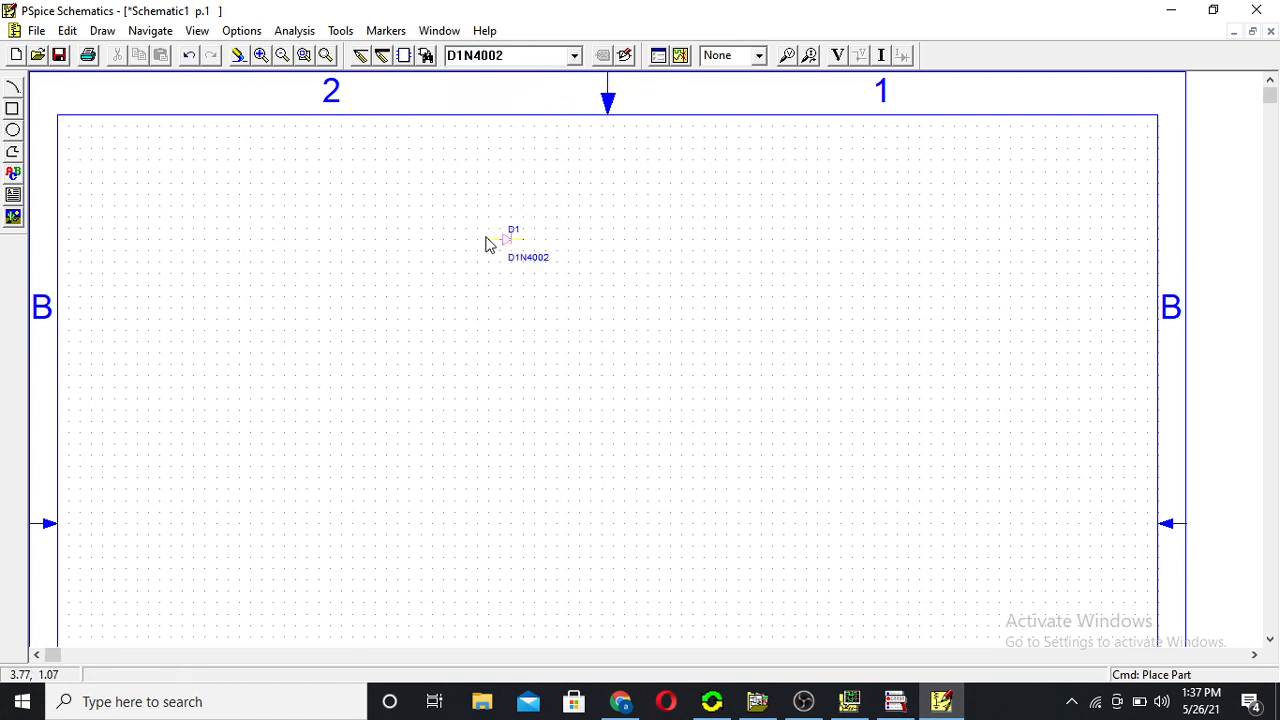
{"action": "left_click", "coordinate": [590, 242]}
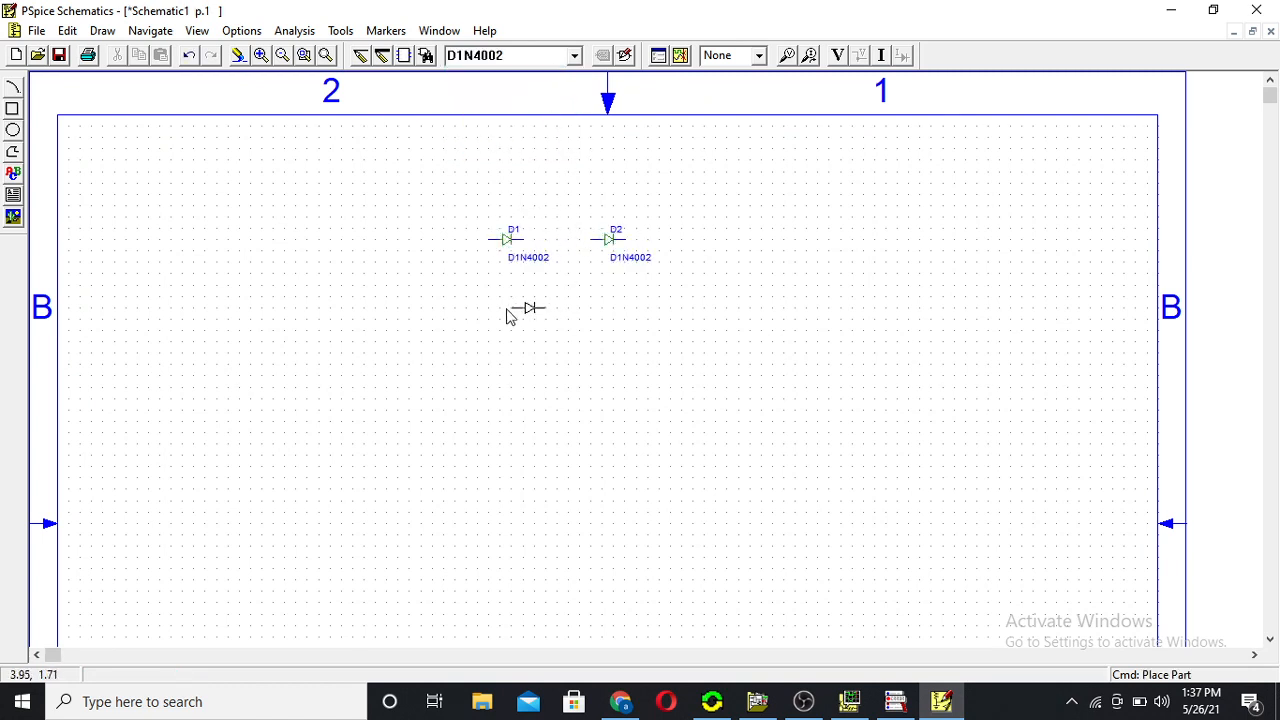
{"action": "left_click", "coordinate": [500, 298]}
{"action": "left_click", "coordinate": [604, 290]}
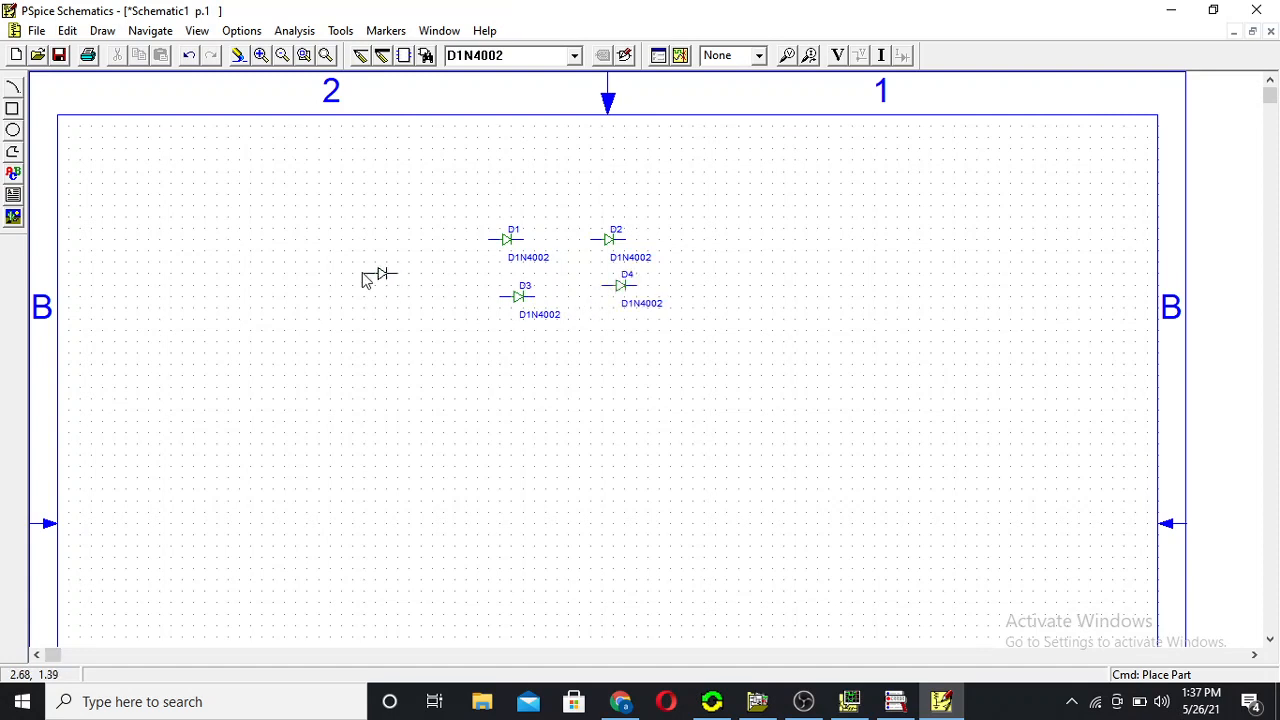
Place one VSIN source to the left of the four diodes.
{"action": "left_click", "coordinate": [575, 55]}
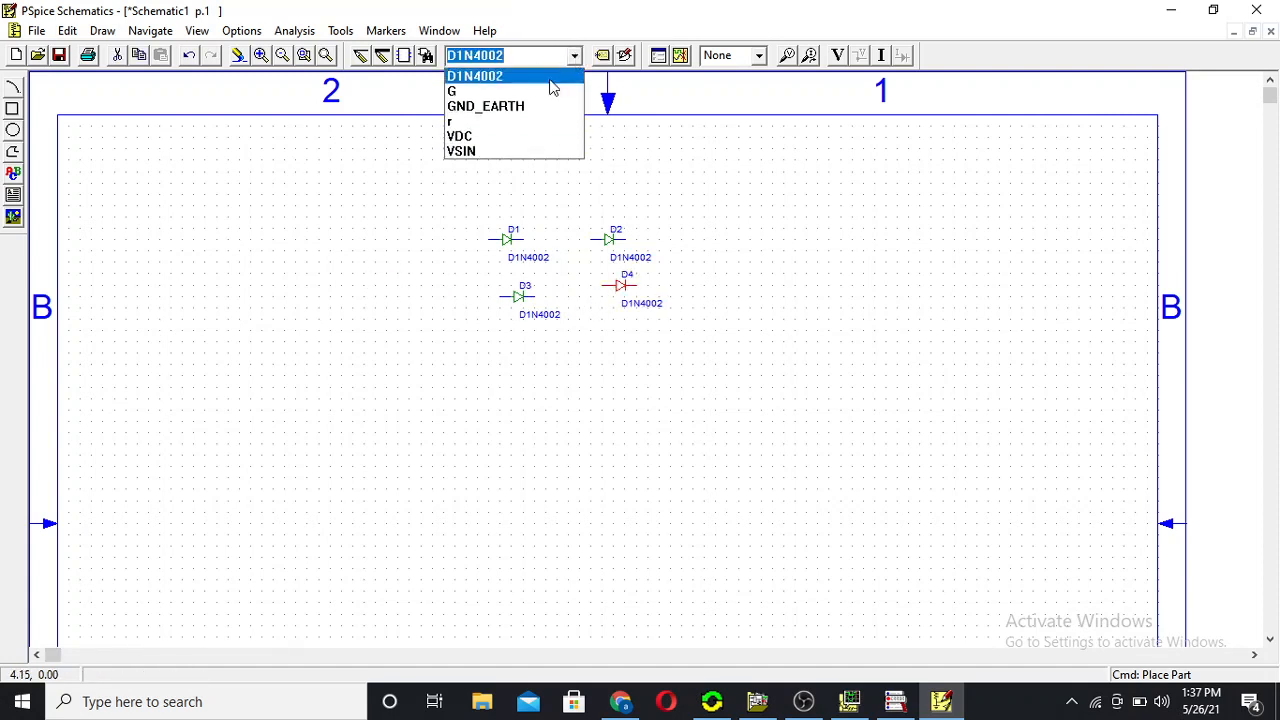
{"action": "left_click", "coordinate": [505, 151]}
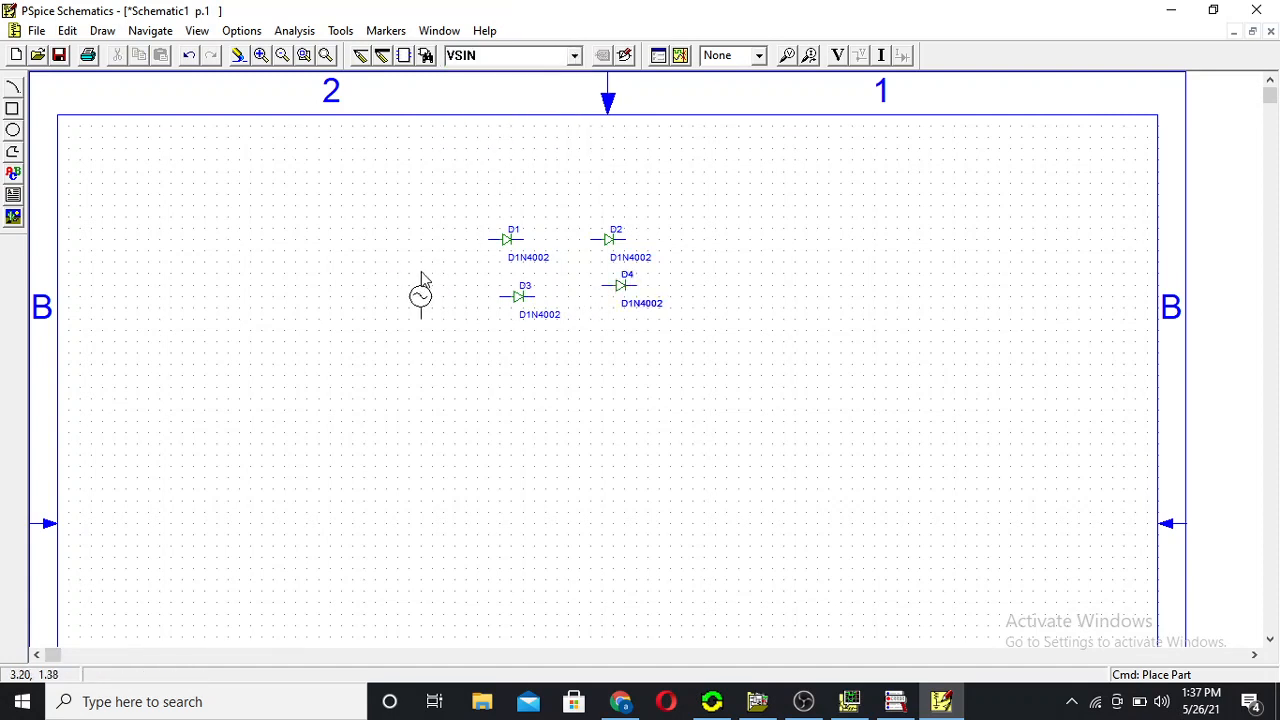
{"action": "left_click", "coordinate": [421, 268]}
{"action": "right_click", "coordinate": [466, 335]}
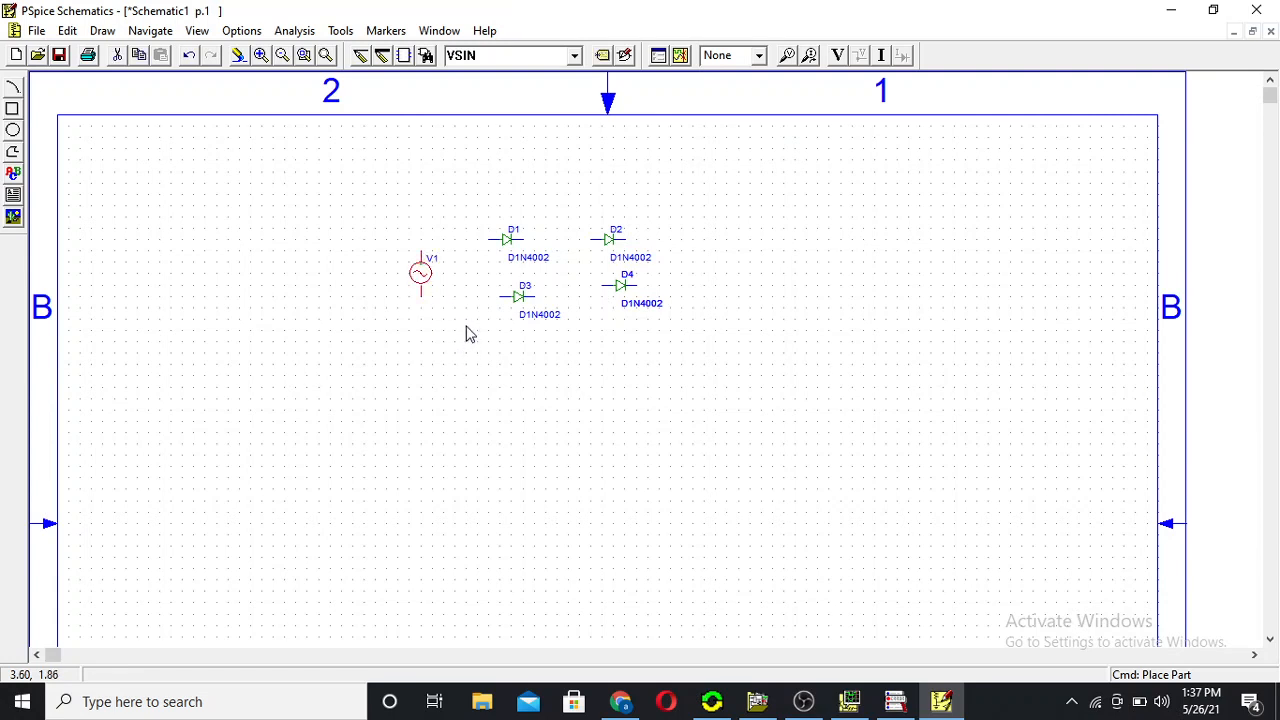
Rotate diodes D1, D2 and D4 to point upward, and align D4 directly below D2.
{"action": "left_click", "coordinate": [520, 256]}
{"action": "key", "text": "ctrl+r"}
{"action": "left_click", "coordinate": [612, 244]}
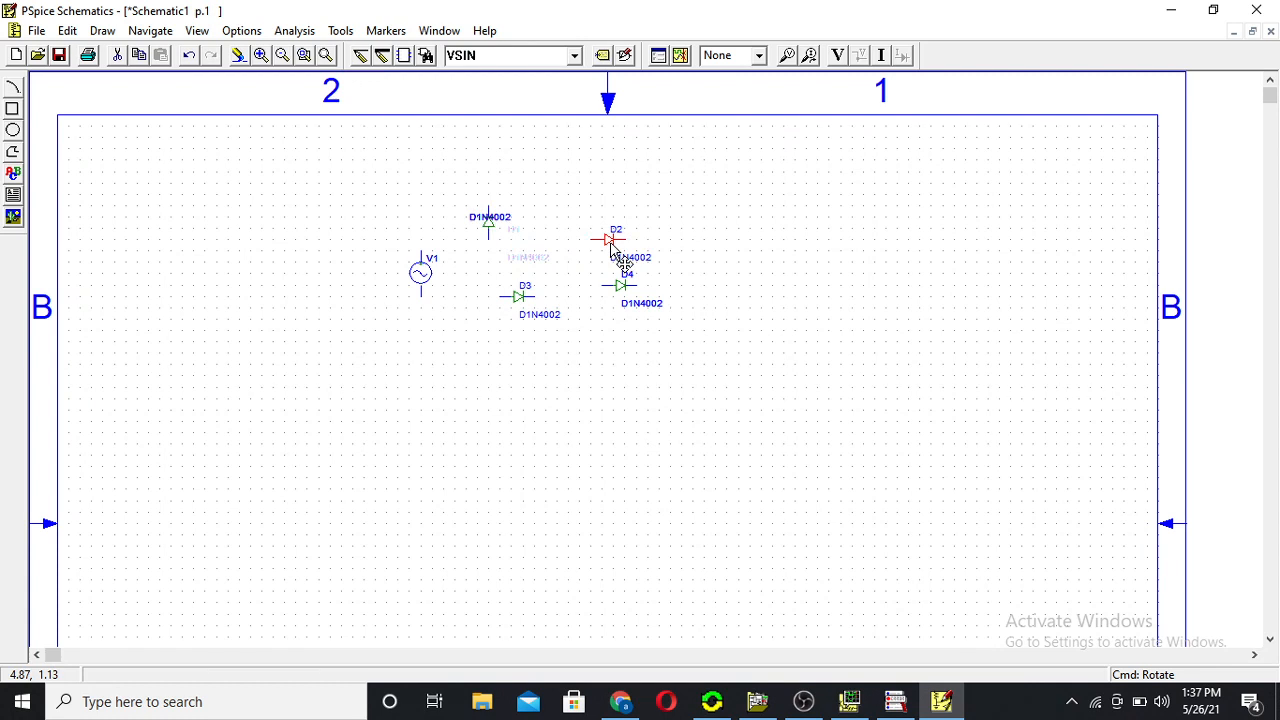
{"action": "key", "text": "ctrl+r"}
{"action": "left_click", "coordinate": [619, 287]}
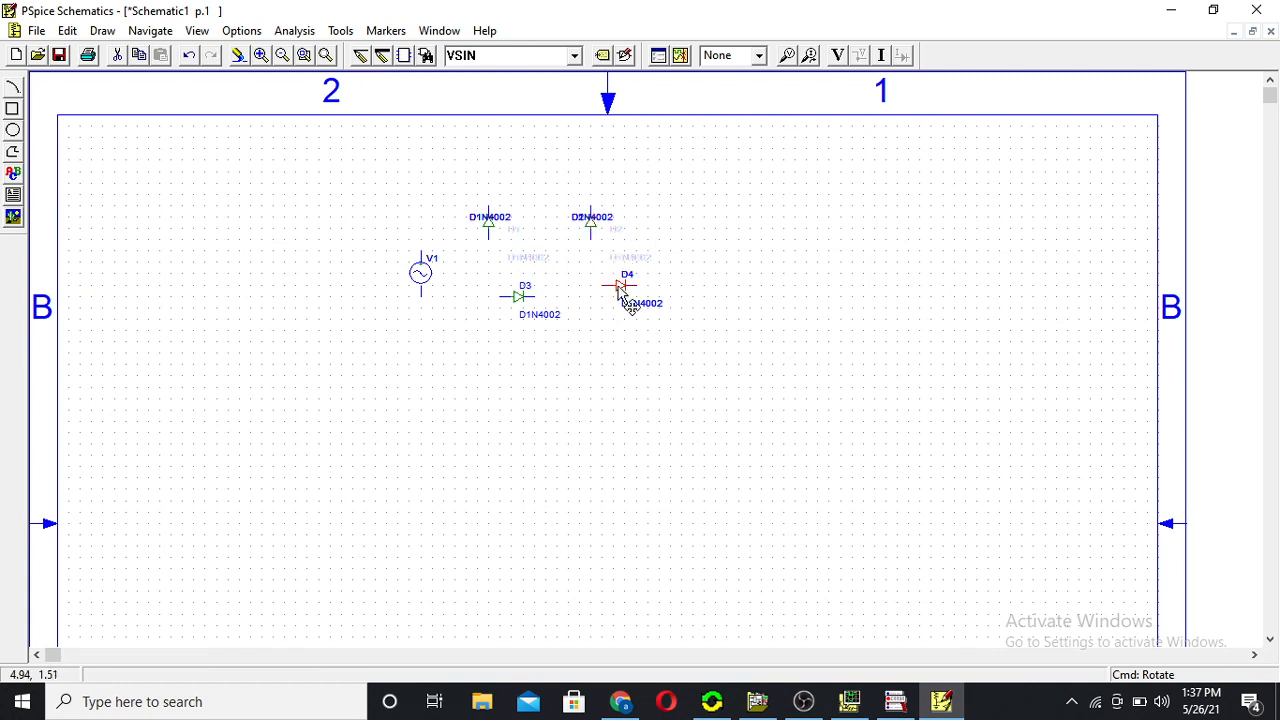
{"action": "key", "text": "ctrl+r"}
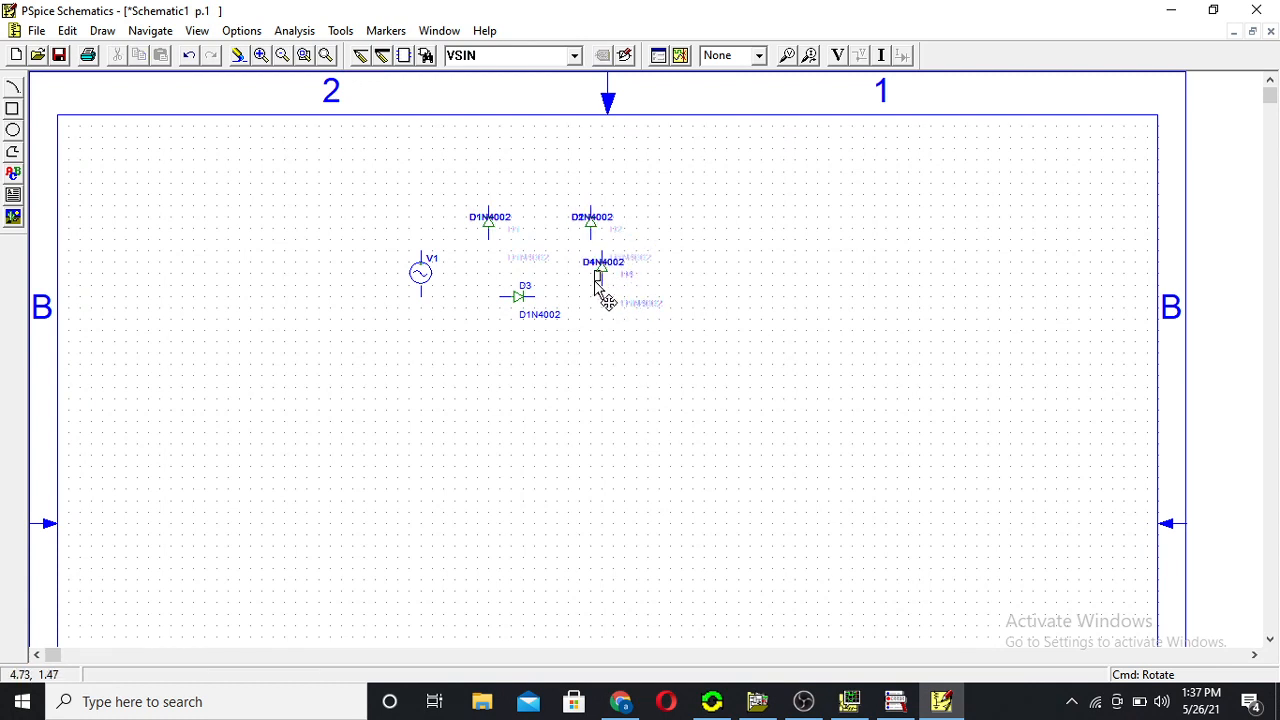
{"action": "left_click", "coordinate": [604, 271]}
{"action": "left_click_drag", "start_coordinate": [604, 271], "coordinate": [594, 283]}
Rotate diode D3 upward and align it below D1, then move source V1 farther left and slightly up.
{"action": "left_click", "coordinate": [517, 299]}
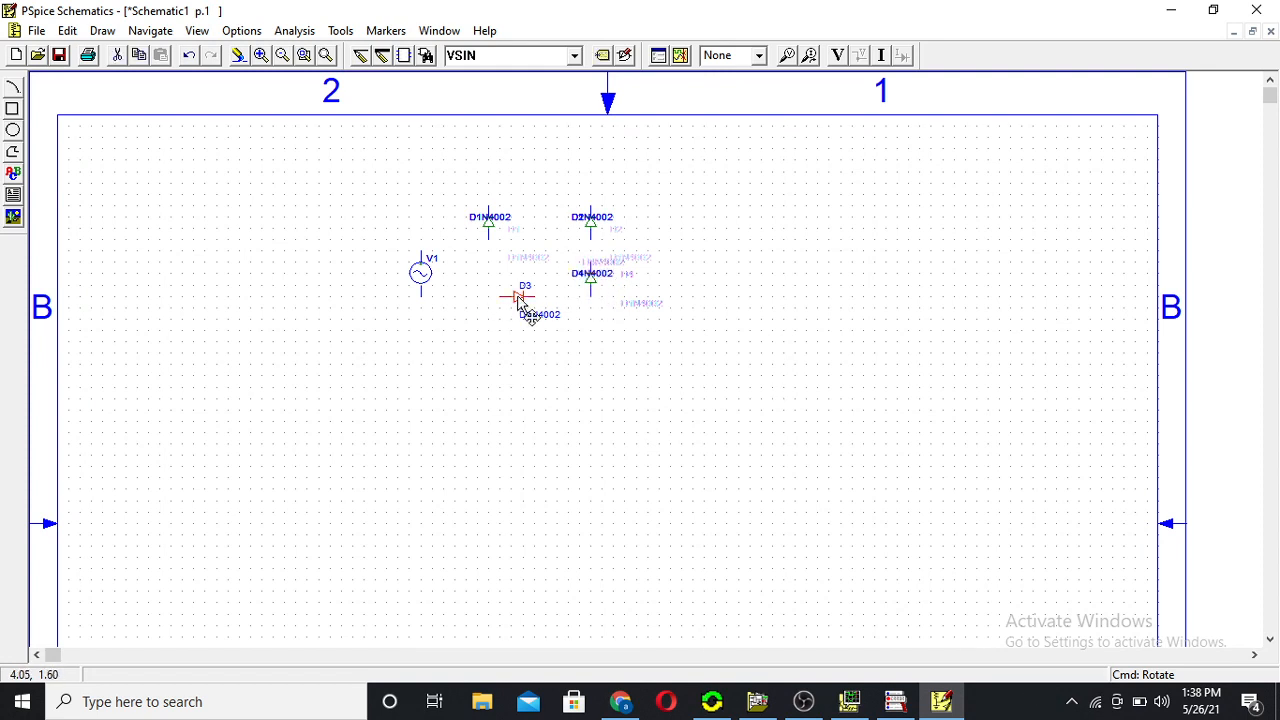
{"action": "key", "text": "ctrl+r"}
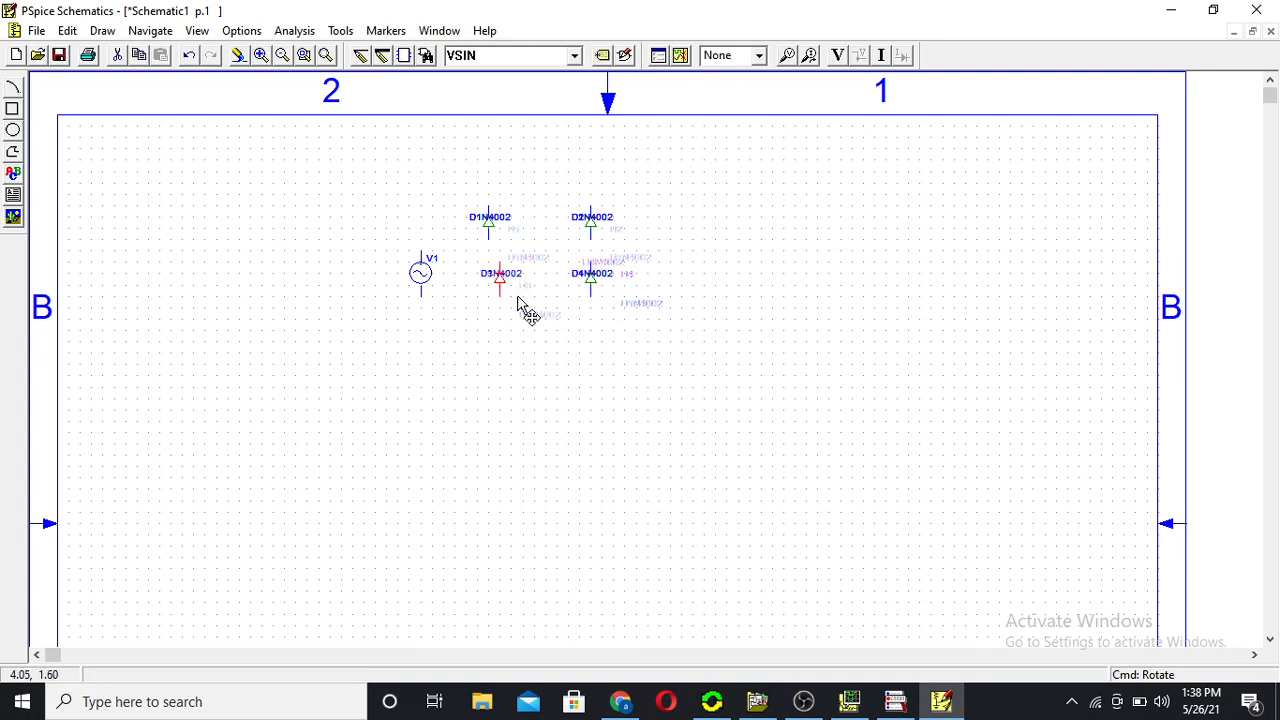
{"action": "left_click_drag", "start_coordinate": [497, 282], "coordinate": [497, 294]}
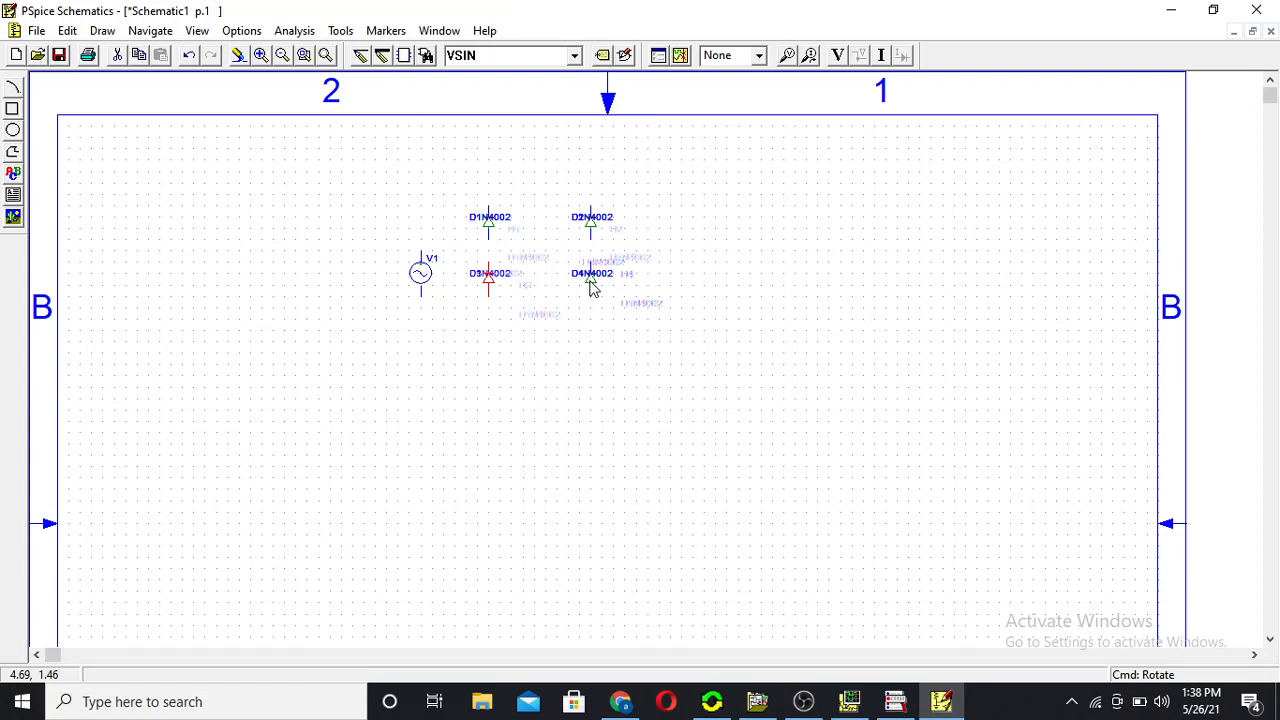
{"action": "left_click", "coordinate": [421, 281]}
{"action": "left_click_drag", "start_coordinate": [421, 281], "coordinate": [410, 268]}
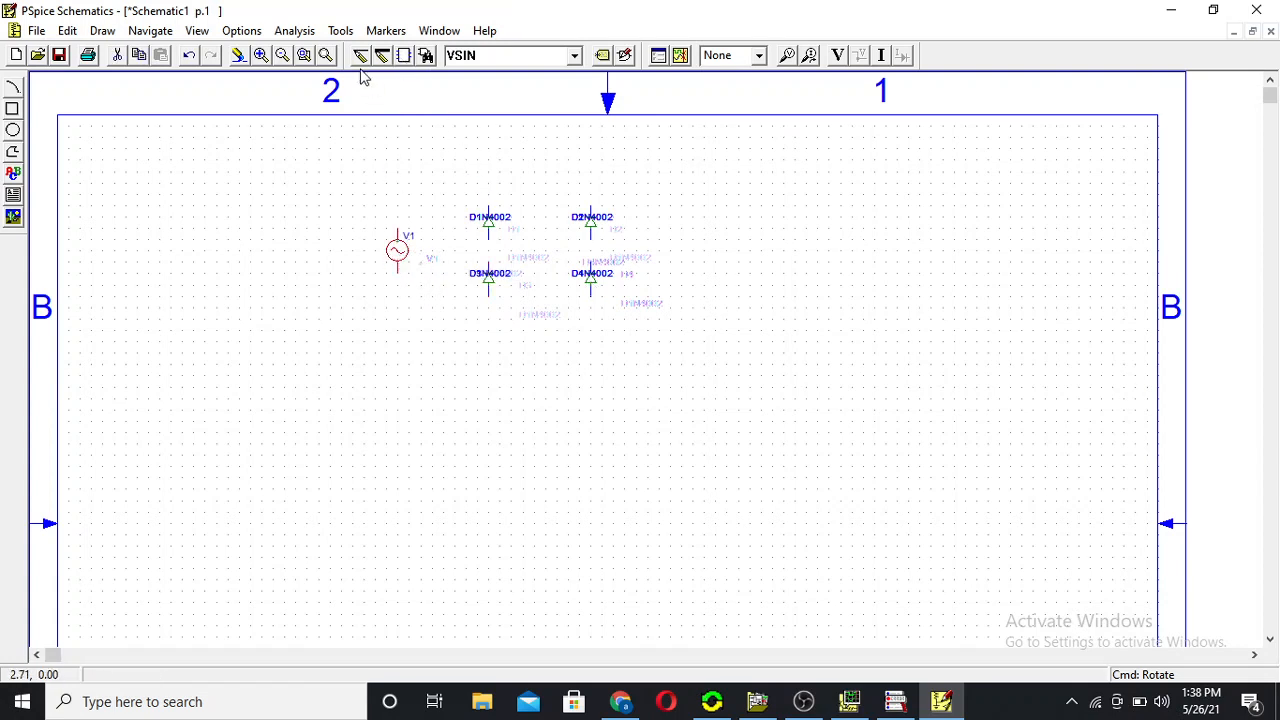
Wire the upper ends of D1 and D2 together, and the lower ends of D3 and D4 together.
{"action": "left_click", "coordinate": [360, 55]}
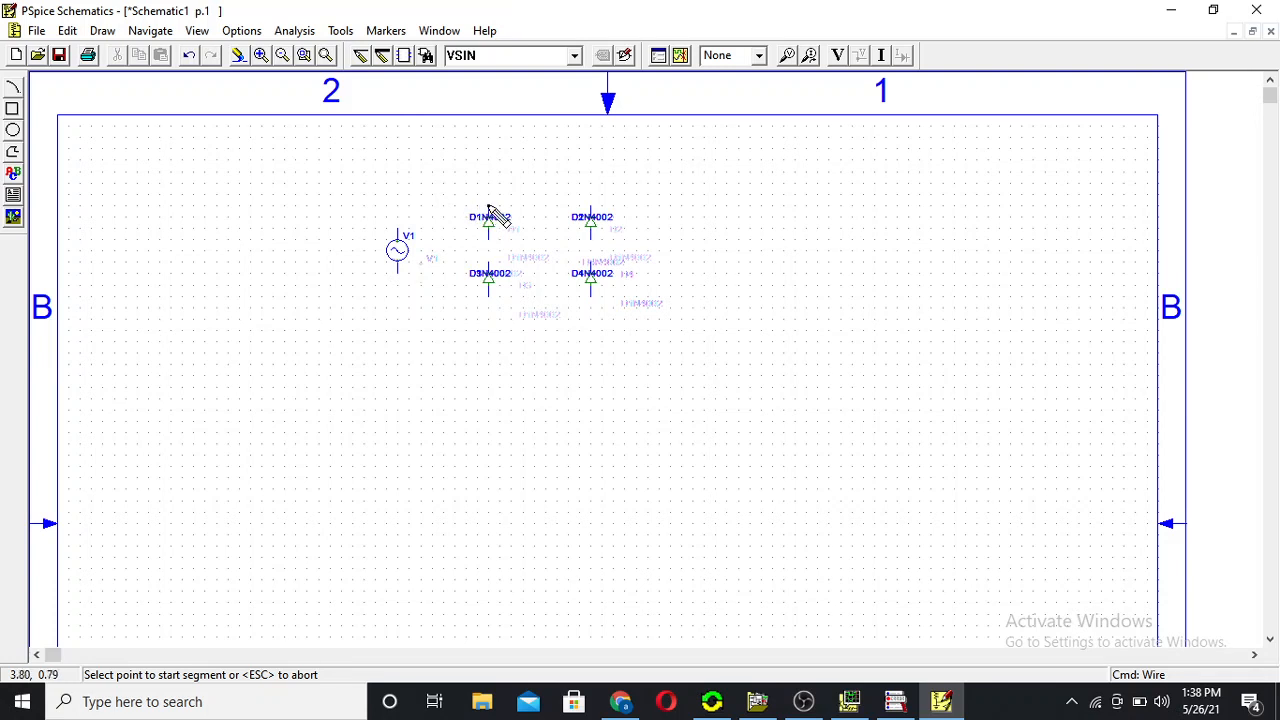
{"action": "left_click", "coordinate": [489, 208]}
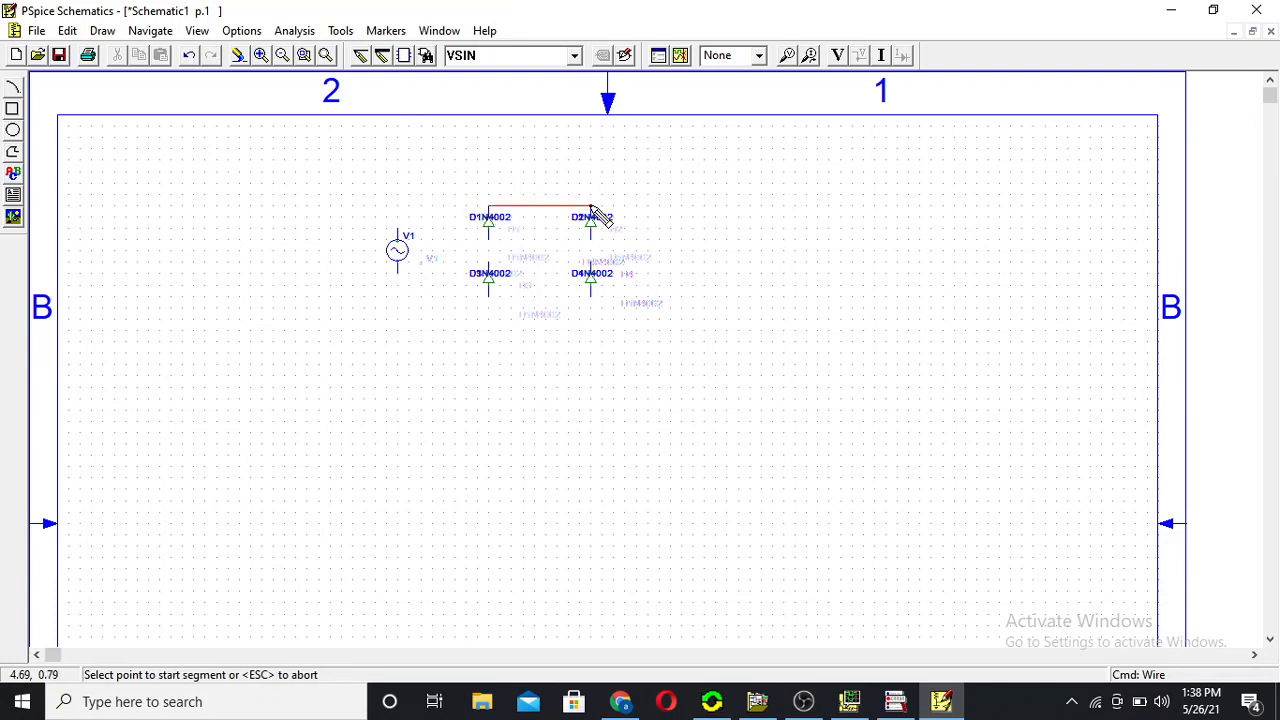
{"action": "left_click", "coordinate": [591, 209]}
{"action": "left_click", "coordinate": [489, 295]}
{"action": "left_click", "coordinate": [591, 296]}
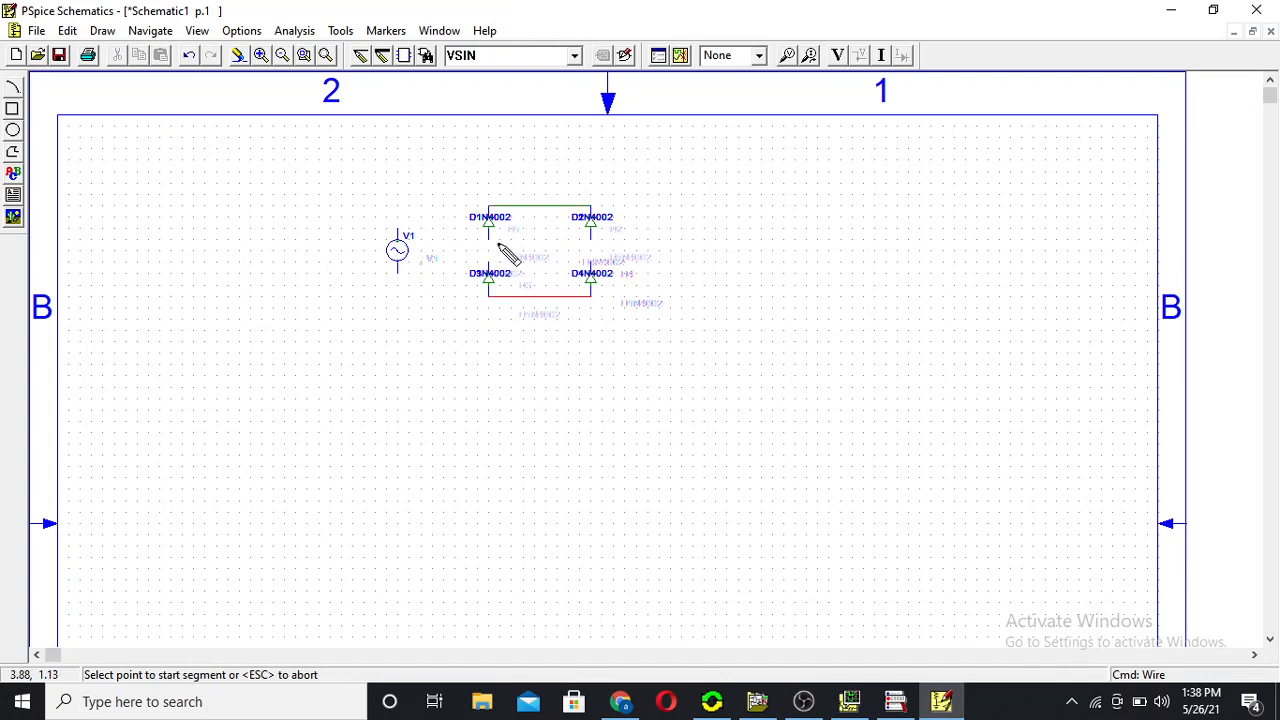
Wire the lower end of D1 to the upper end of D3, and D2 to D4 likewise.
{"action": "left_click", "coordinate": [489, 240]}
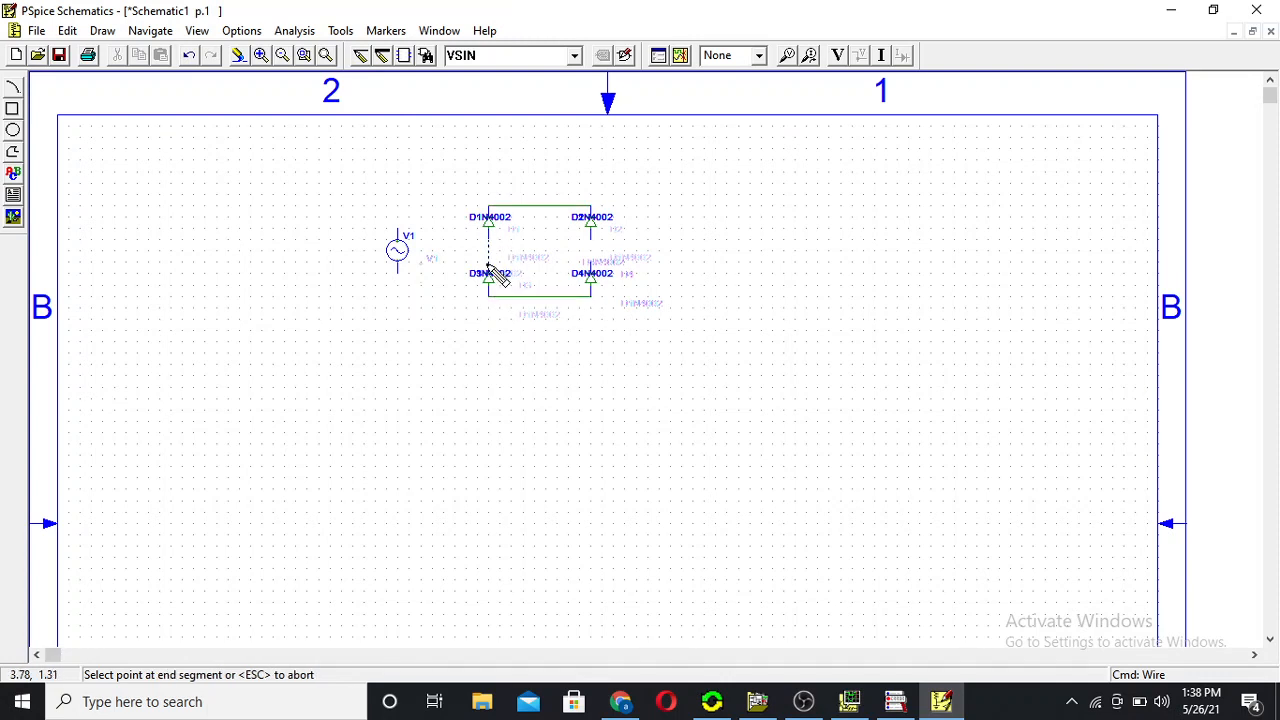
{"action": "left_click", "coordinate": [489, 268]}
{"action": "left_click", "coordinate": [589, 238]}
{"action": "left_click", "coordinate": [591, 268]}
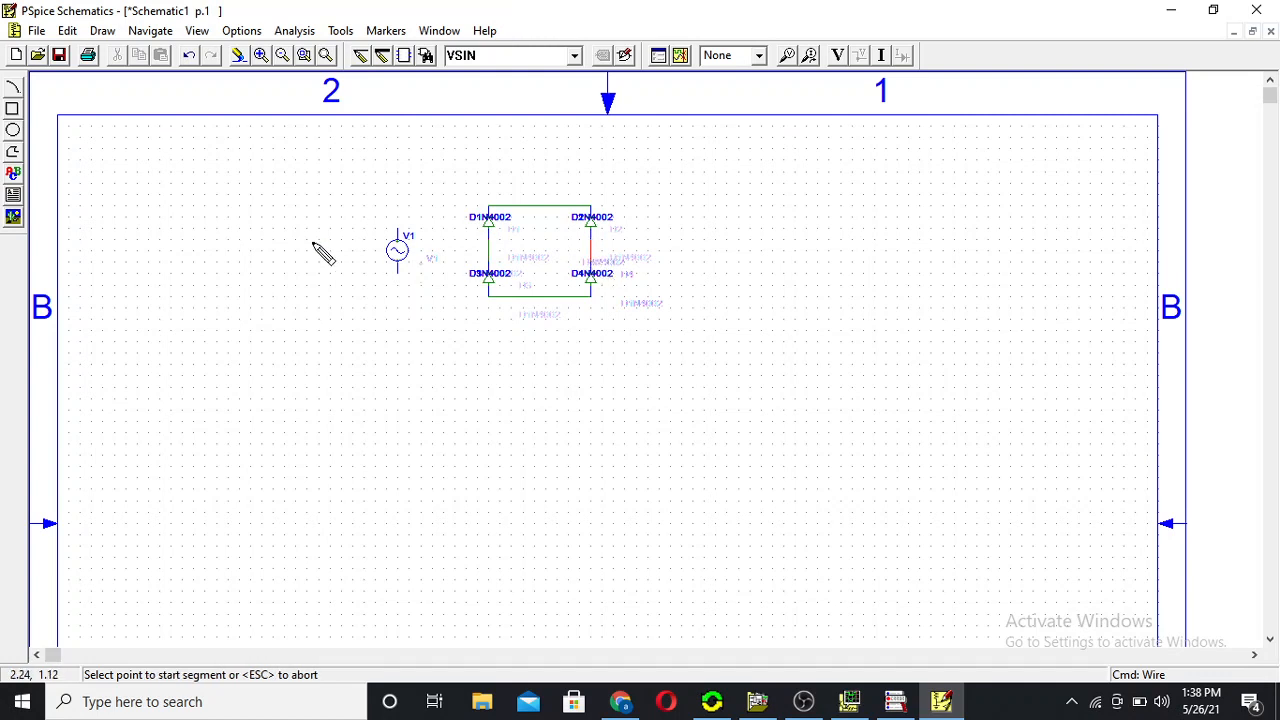
Wire V1's upper terminal to the D2–D4 junction and its lower terminal to the D1–D3 junction.
{"action": "left_click", "coordinate": [397, 231]}
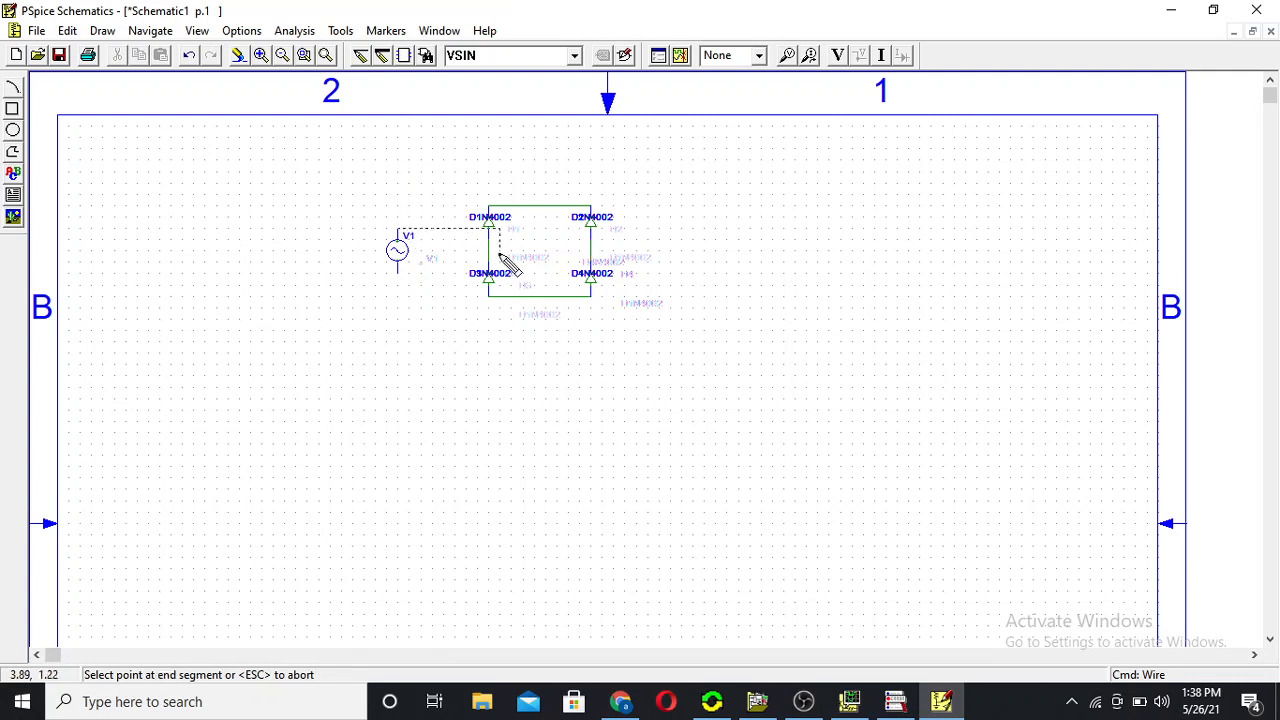
{"action": "left_click", "coordinate": [590, 245]}
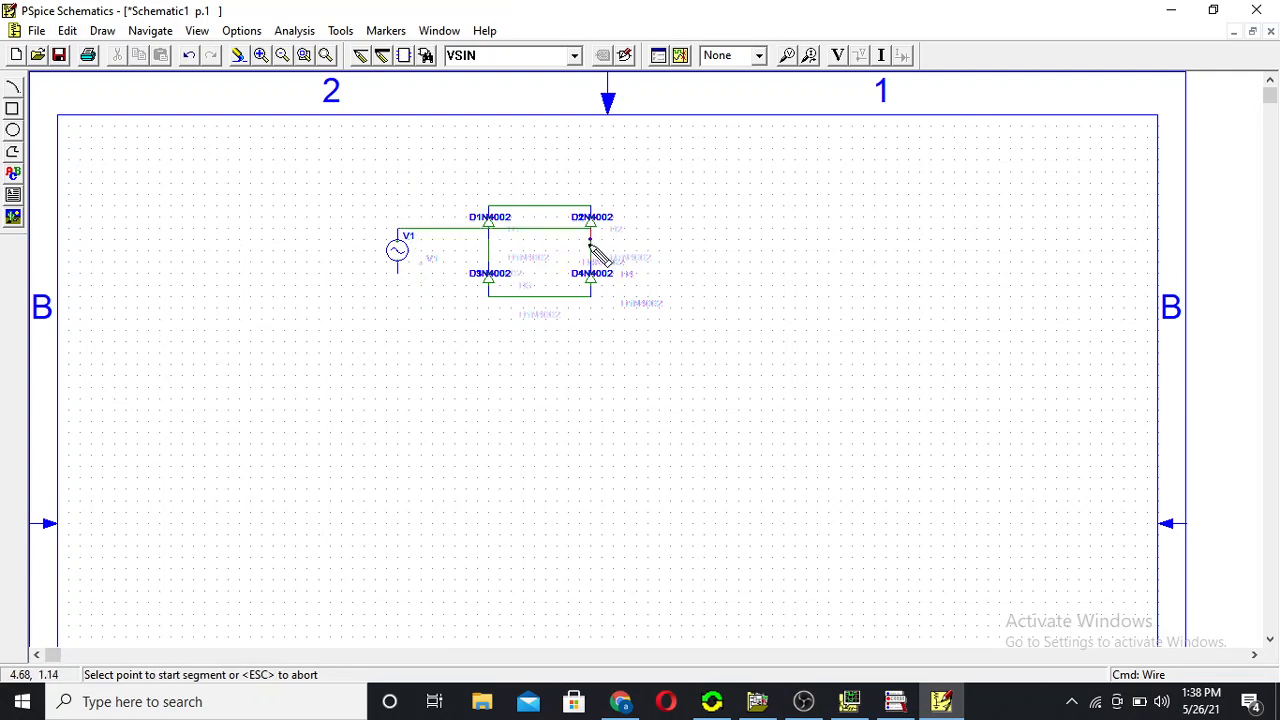
{"action": "left_click", "coordinate": [398, 271]}
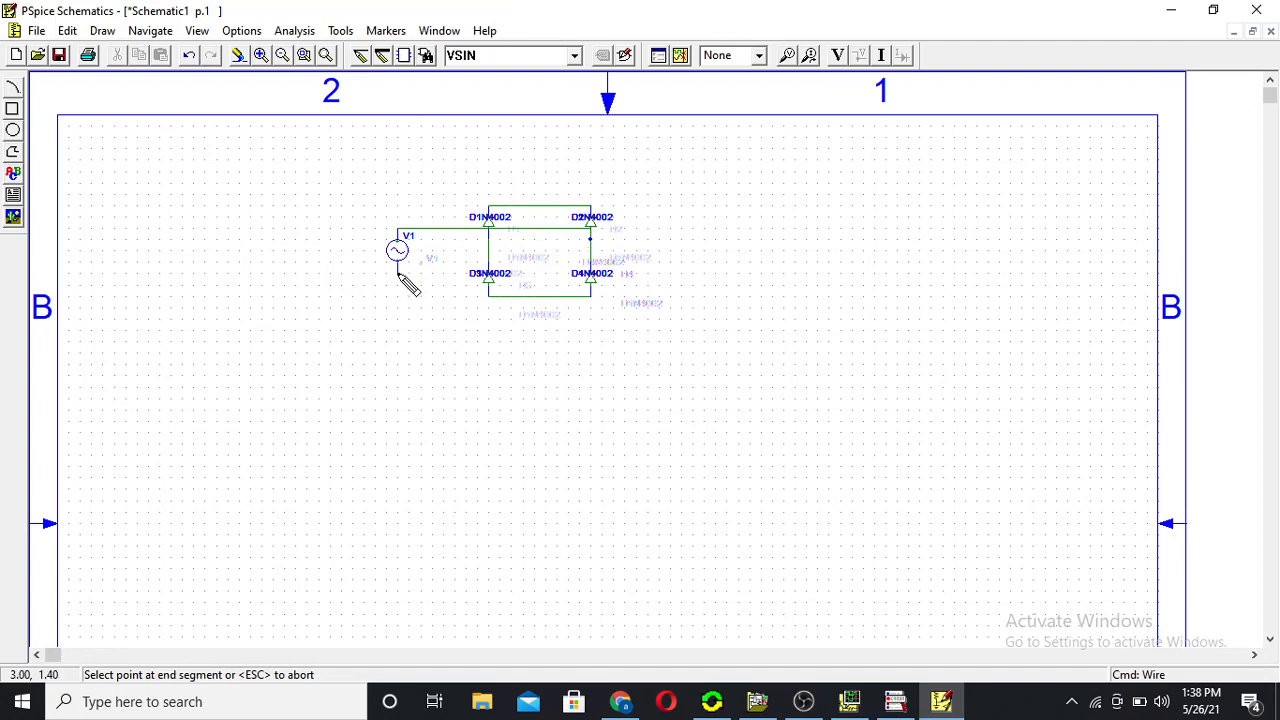
{"action": "left_click", "coordinate": [488, 246]}
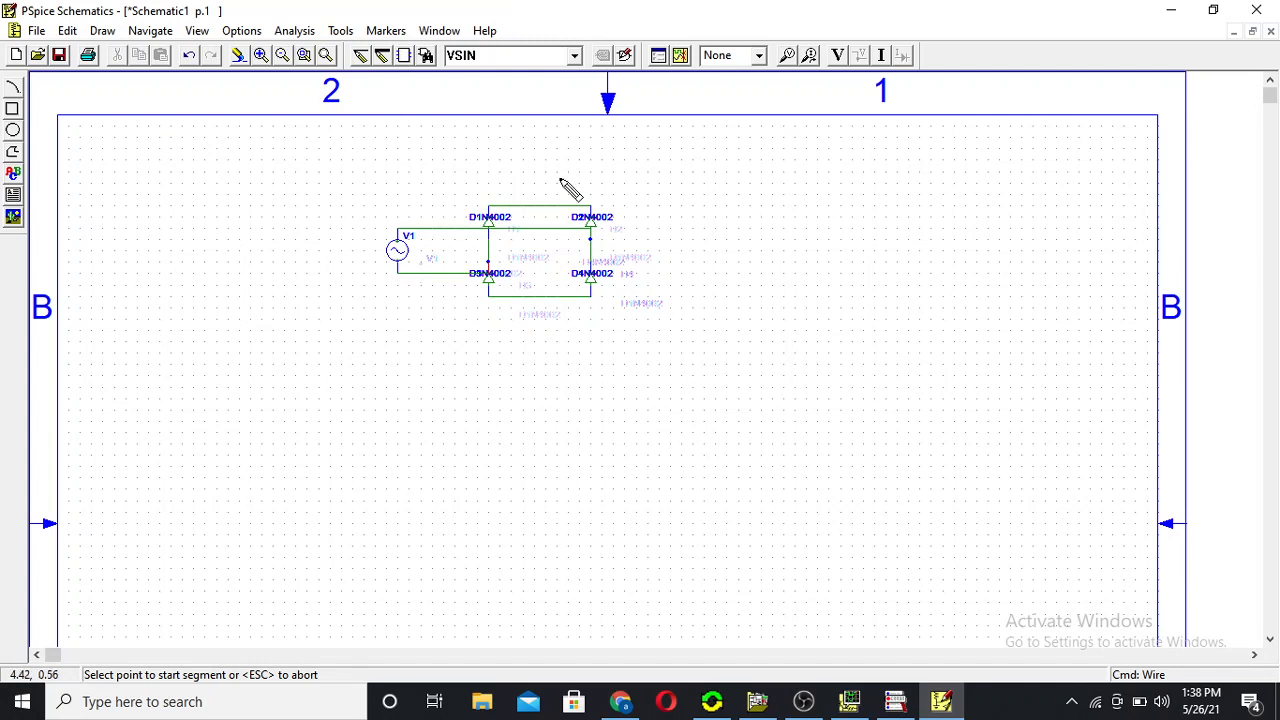
{"action": "key", "text": "Escape"}
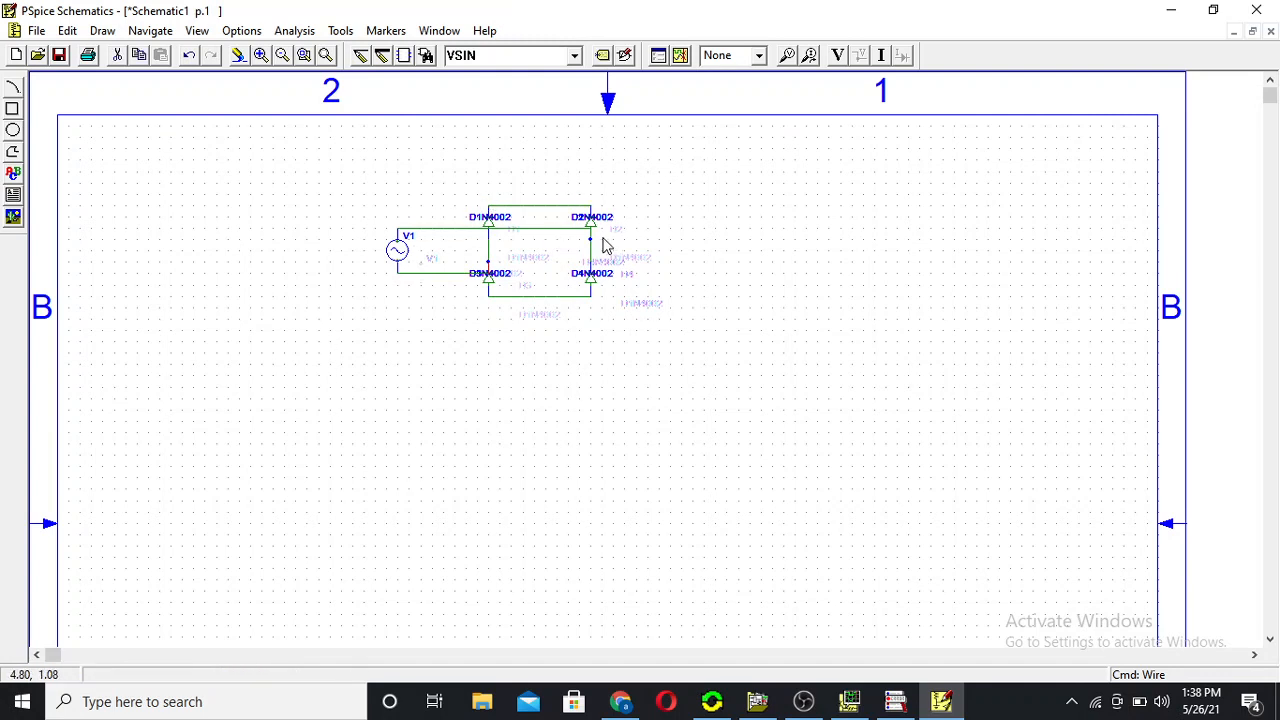
Place one resistor (part r), rotated vertical, to the right of the diode bridge.
{"action": "left_click", "coordinate": [577, 55]}
{"action": "left_click", "coordinate": [549, 120]}
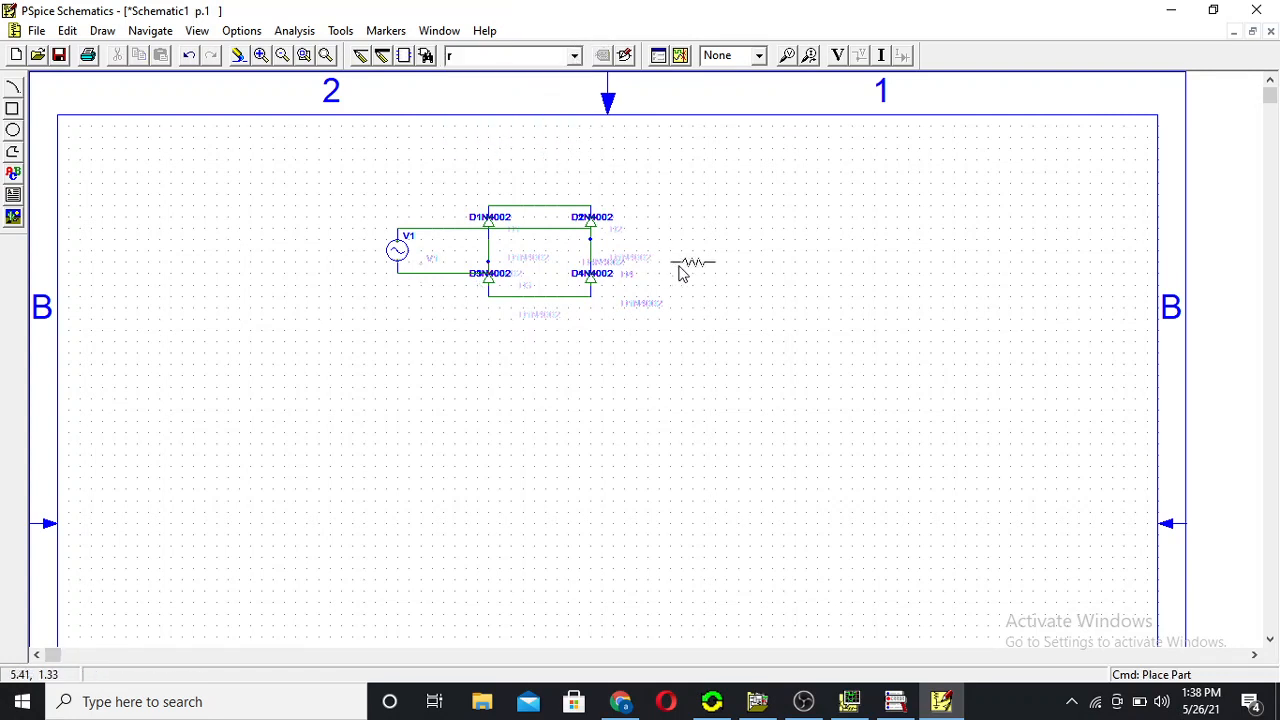
{"action": "key", "text": "ctrl+r"}
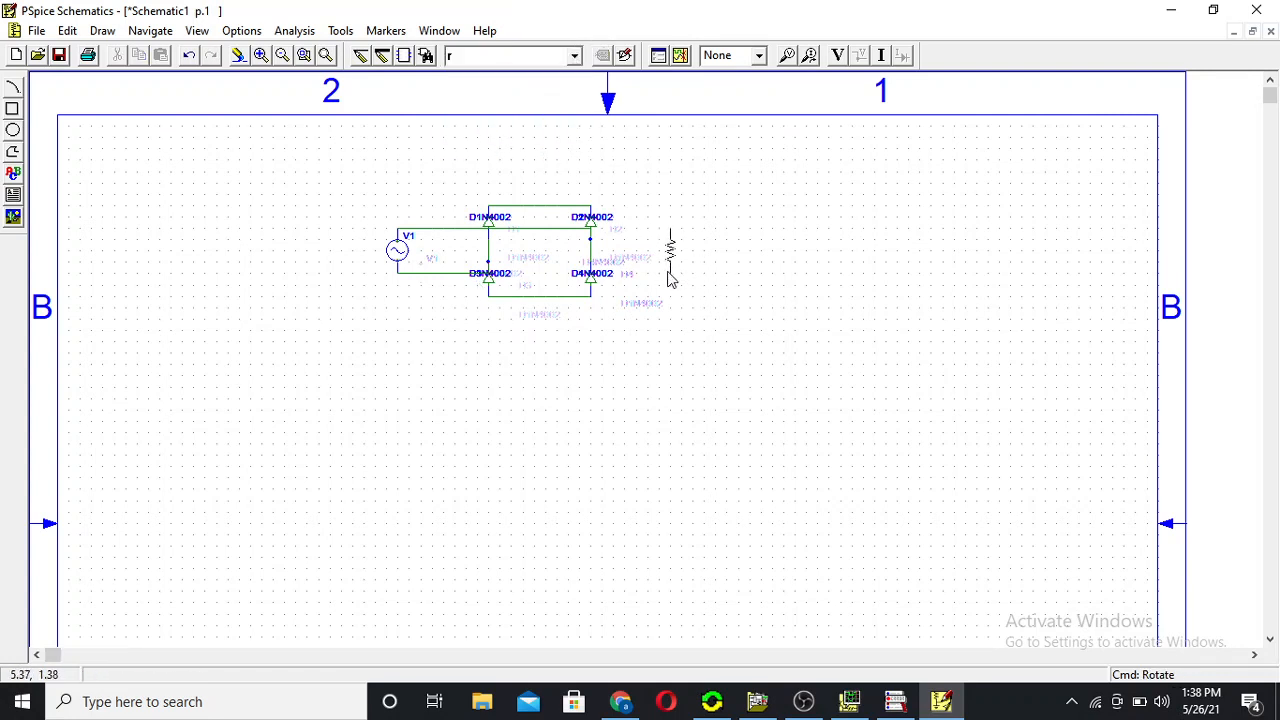
{"action": "left_click", "coordinate": [662, 272]}
{"action": "right_click", "coordinate": [597, 210]}
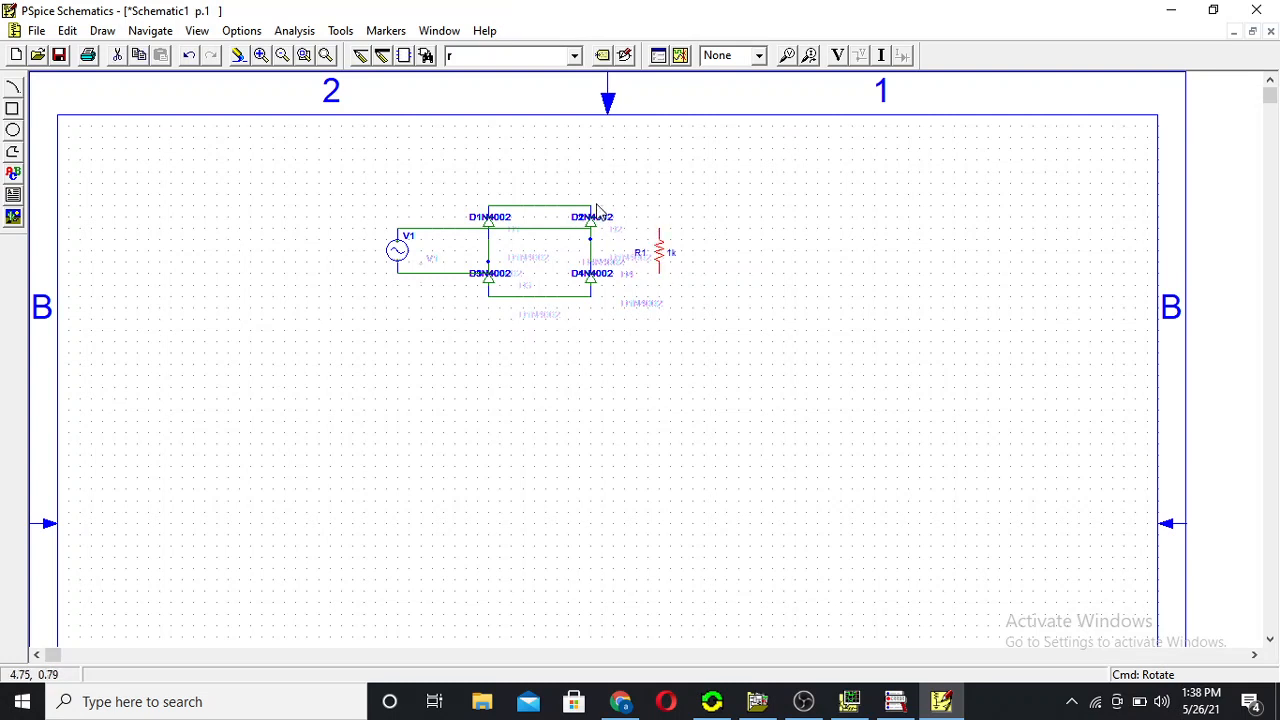
Wire the resistor's upper end to the bridge's upper rail and its lower end to the lower rail.
{"action": "left_click", "coordinate": [358, 56]}
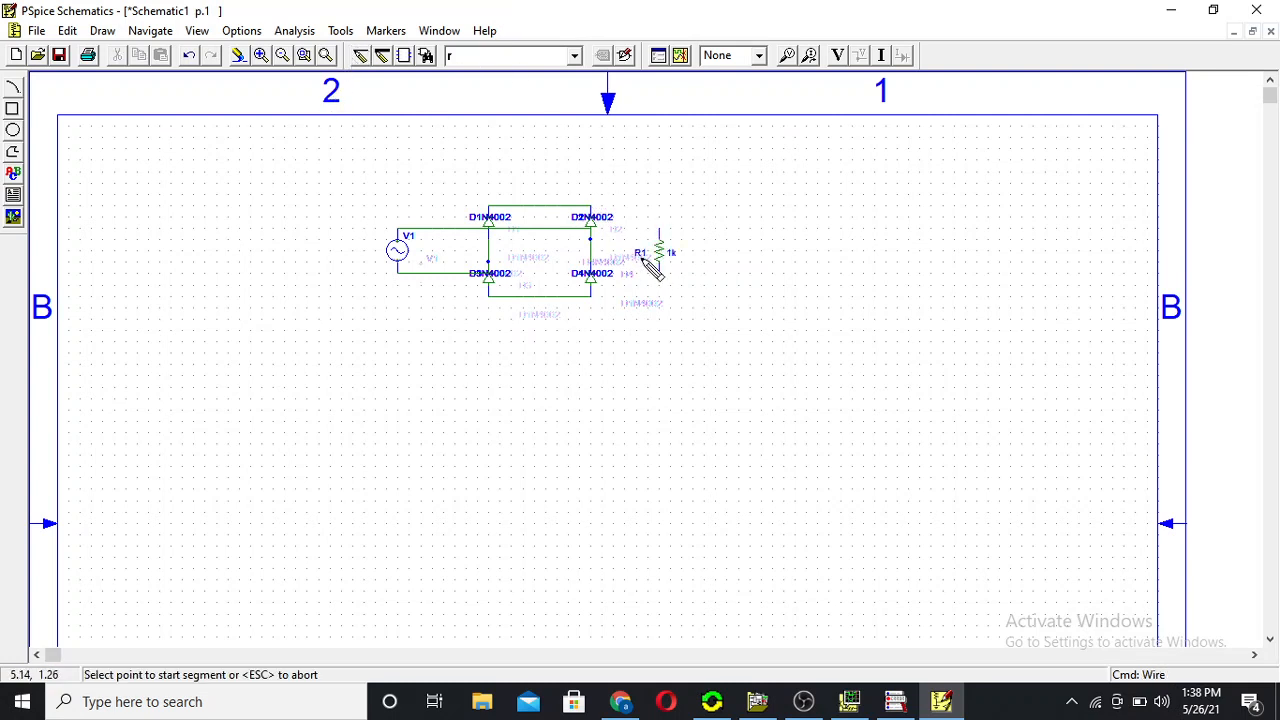
{"action": "left_click", "coordinate": [591, 207]}
{"action": "double_click", "coordinate": [658, 231]}
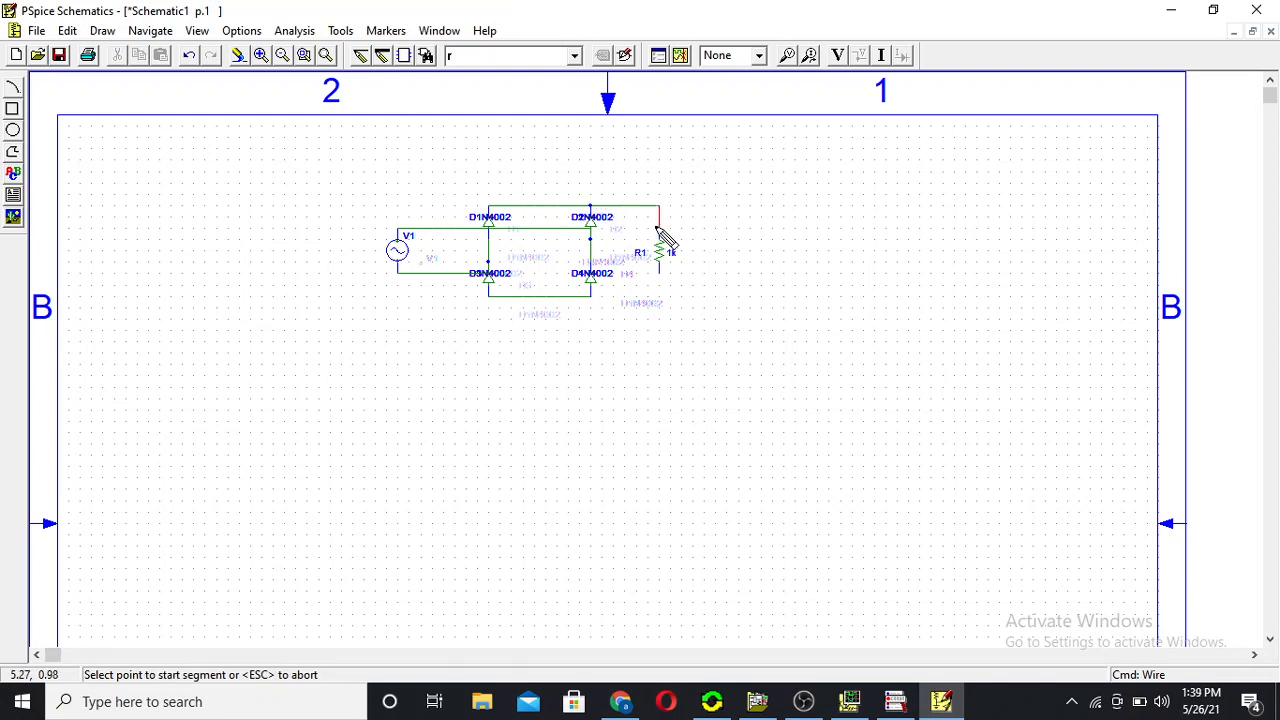
{"action": "left_click", "coordinate": [591, 296]}
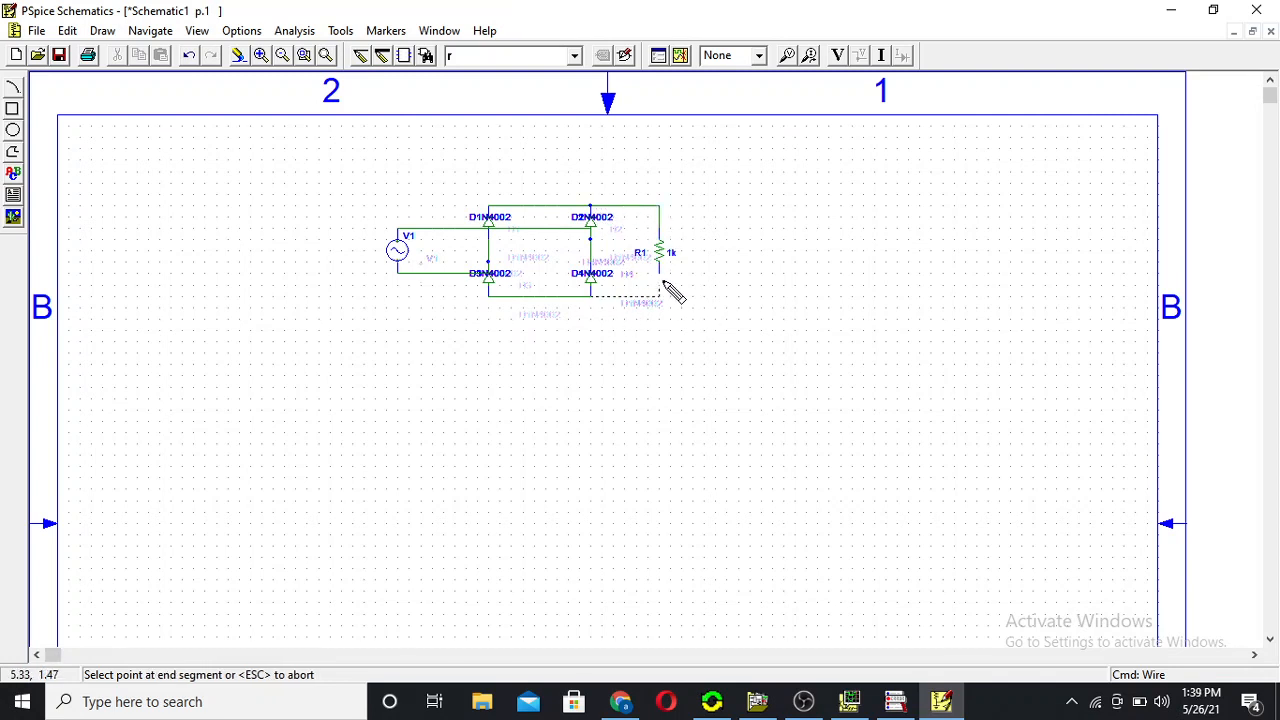
{"action": "double_click", "coordinate": [659, 268]}
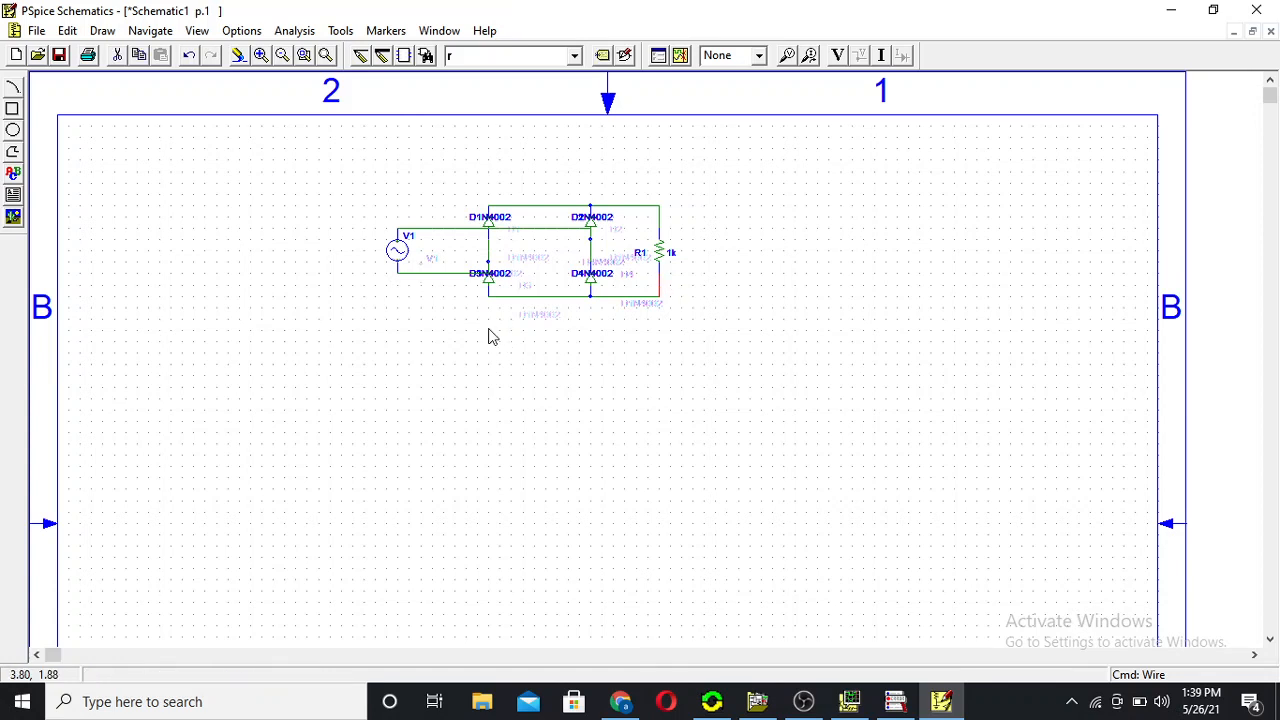
Place a GND_EARTH symbol on the wire from V1's lower terminal to the bridge.
{"action": "left_click", "coordinate": [576, 56]}
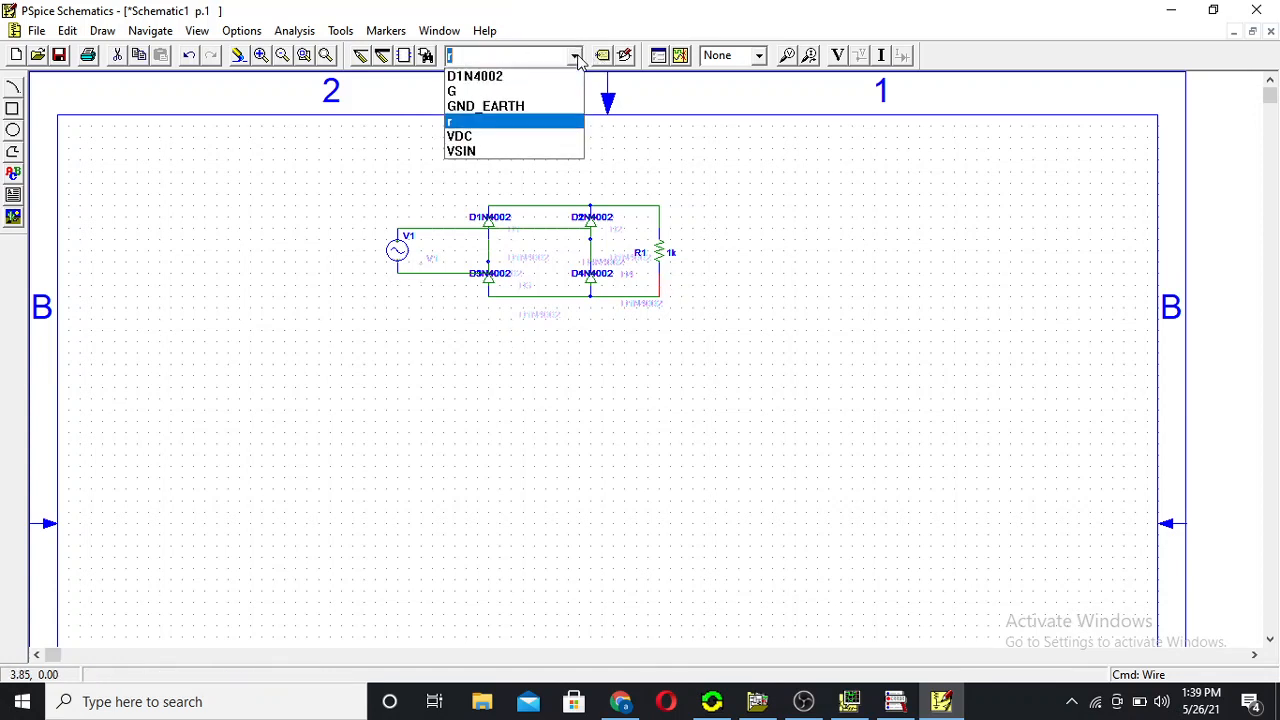
{"action": "left_click", "coordinate": [557, 106]}
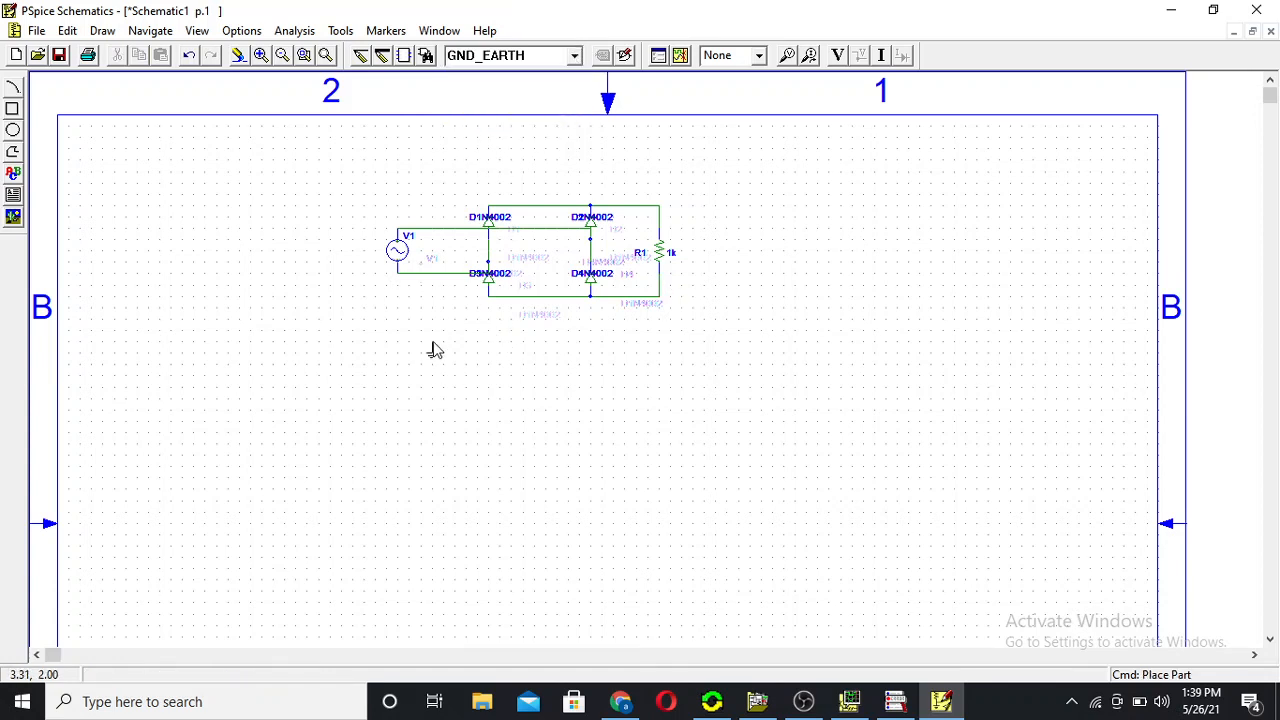
{"action": "left_click", "coordinate": [432, 281]}
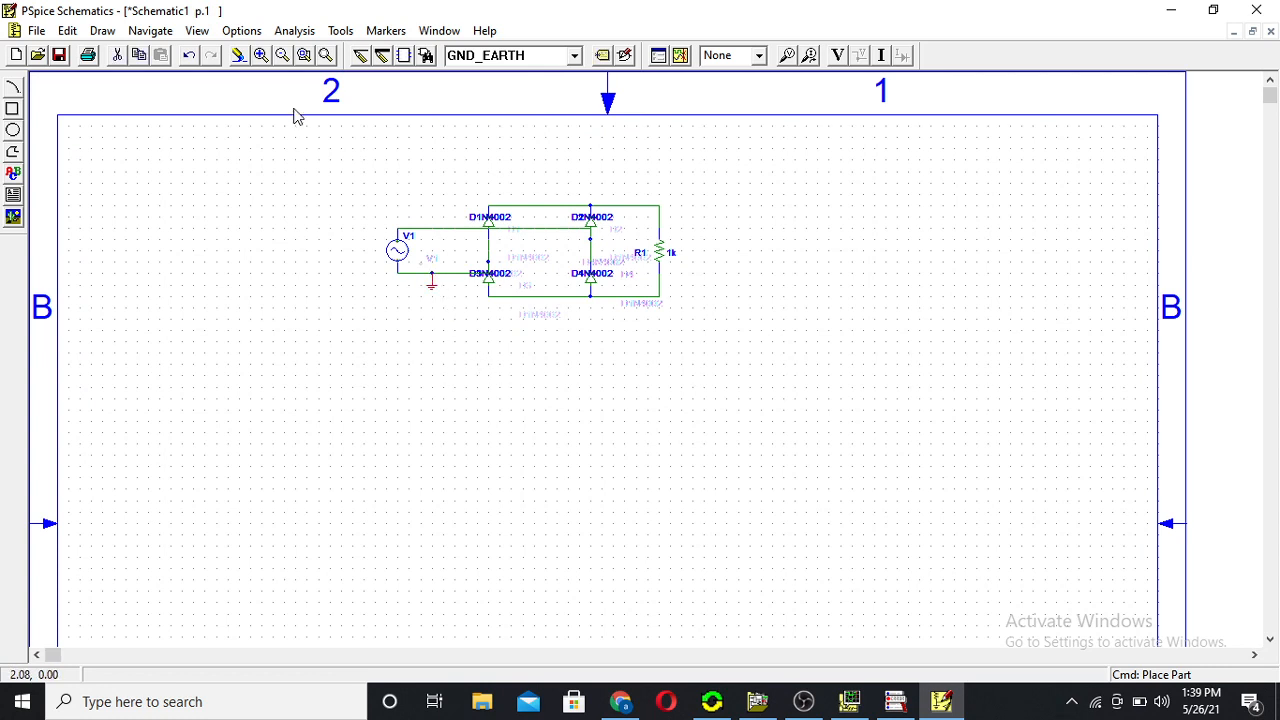
Set the DC, AC and VOFF attributes of source V1 to 0V.
{"action": "left_click", "coordinate": [259, 56]}
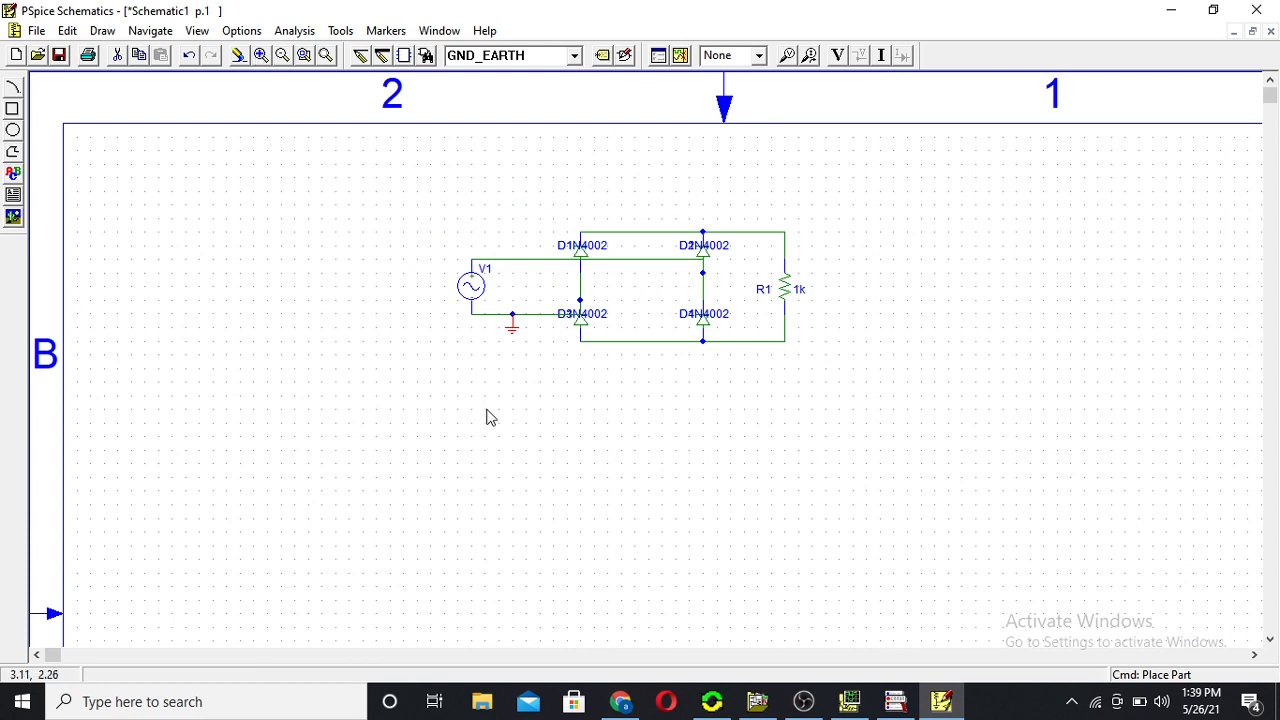
{"action": "double_click", "coordinate": [472, 287]}
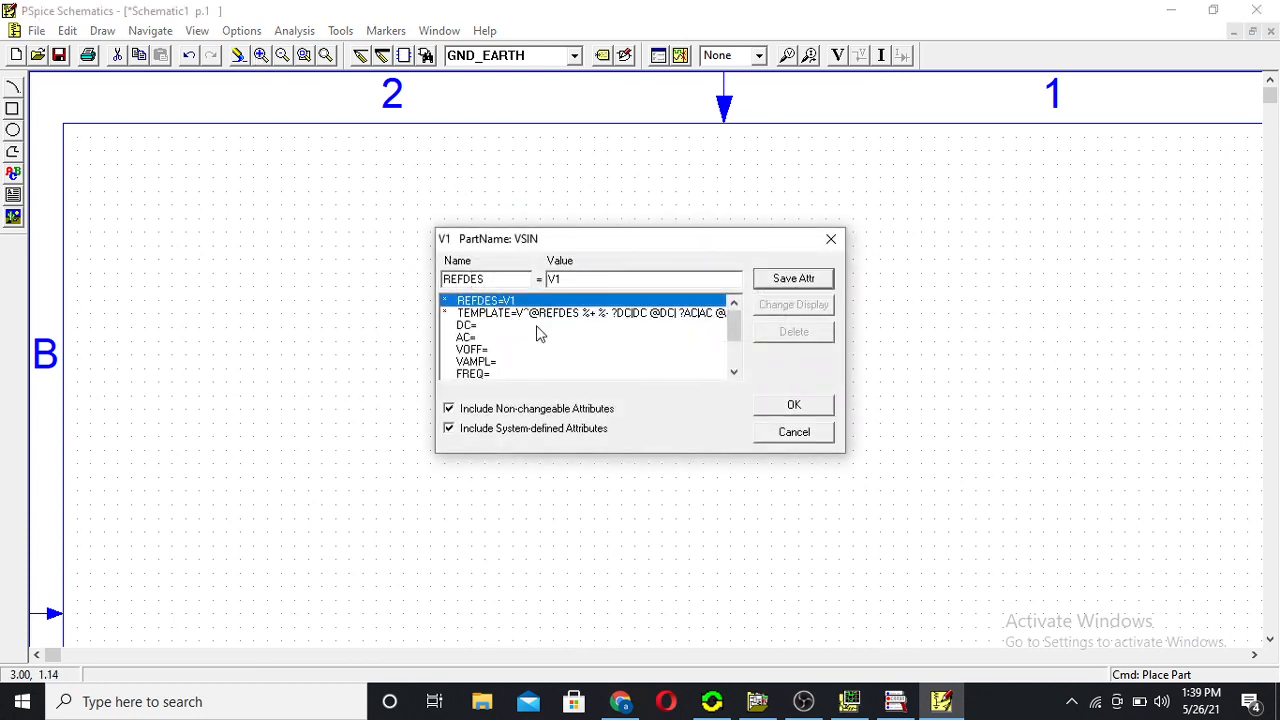
{"action": "left_click", "coordinate": [514, 327]}
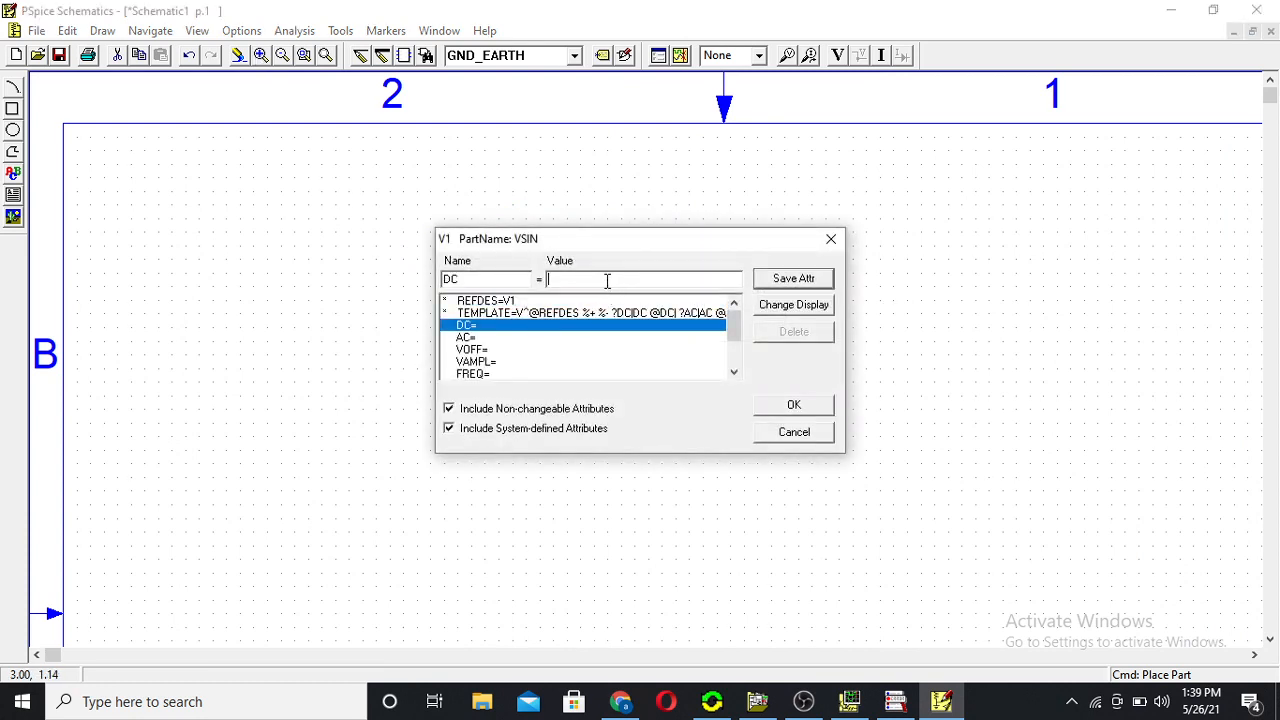
{"action": "left_click", "coordinate": [795, 280]}
{"action": "left_click", "coordinate": [585, 340]}
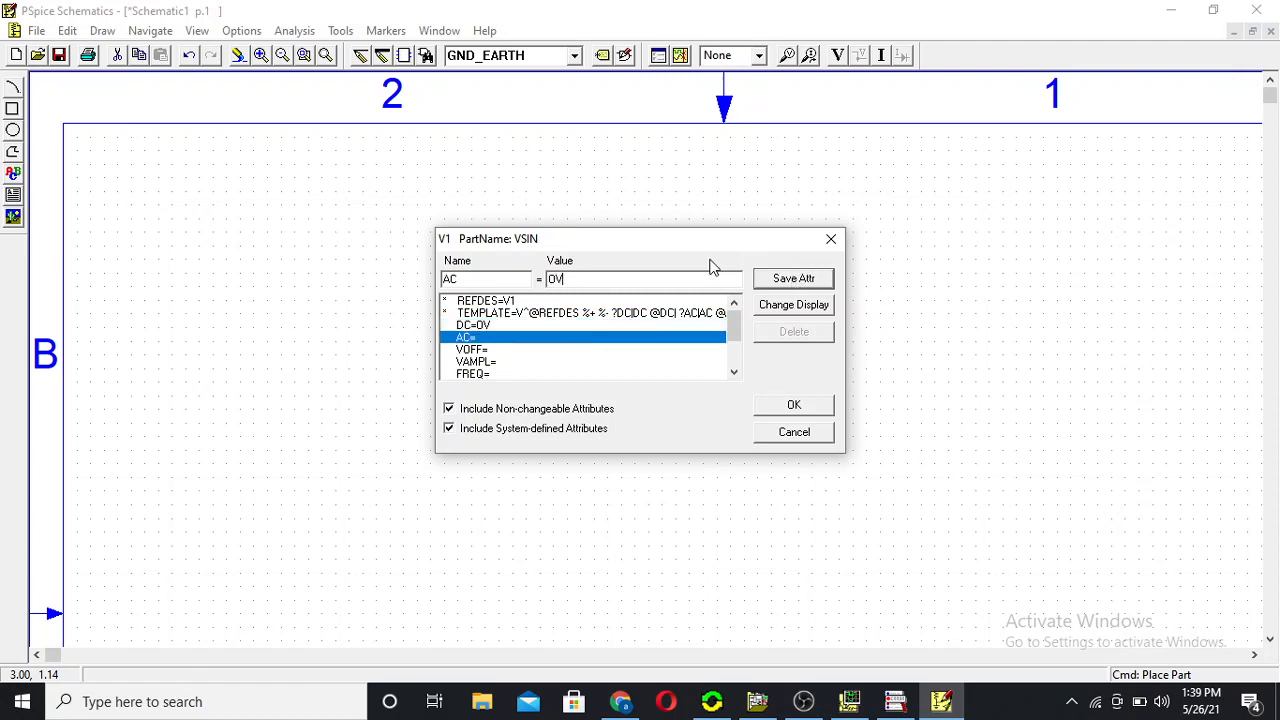
{"action": "left_click", "coordinate": [780, 287]}
{"action": "left_click", "coordinate": [511, 350]}
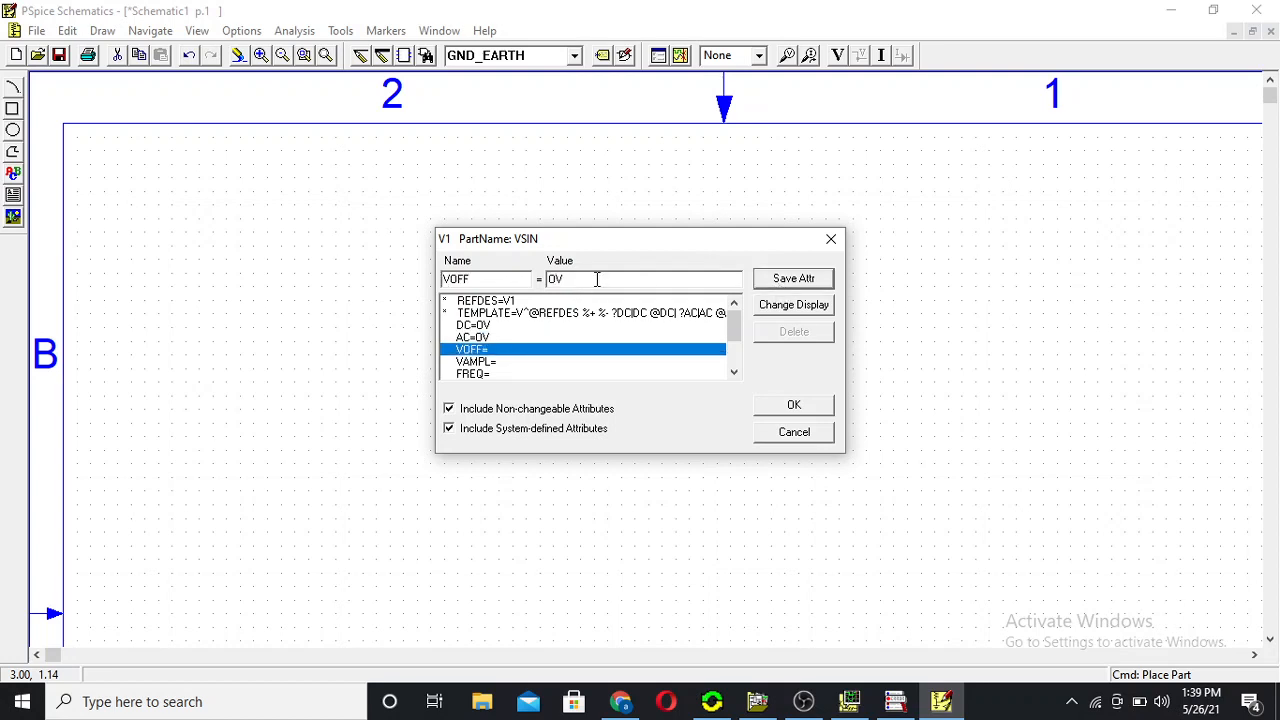
Set V1's VAMPL attribute to 10V and FREQ to 1khz, and apply the attribute changes.
{"action": "left_click", "coordinate": [490, 362]}
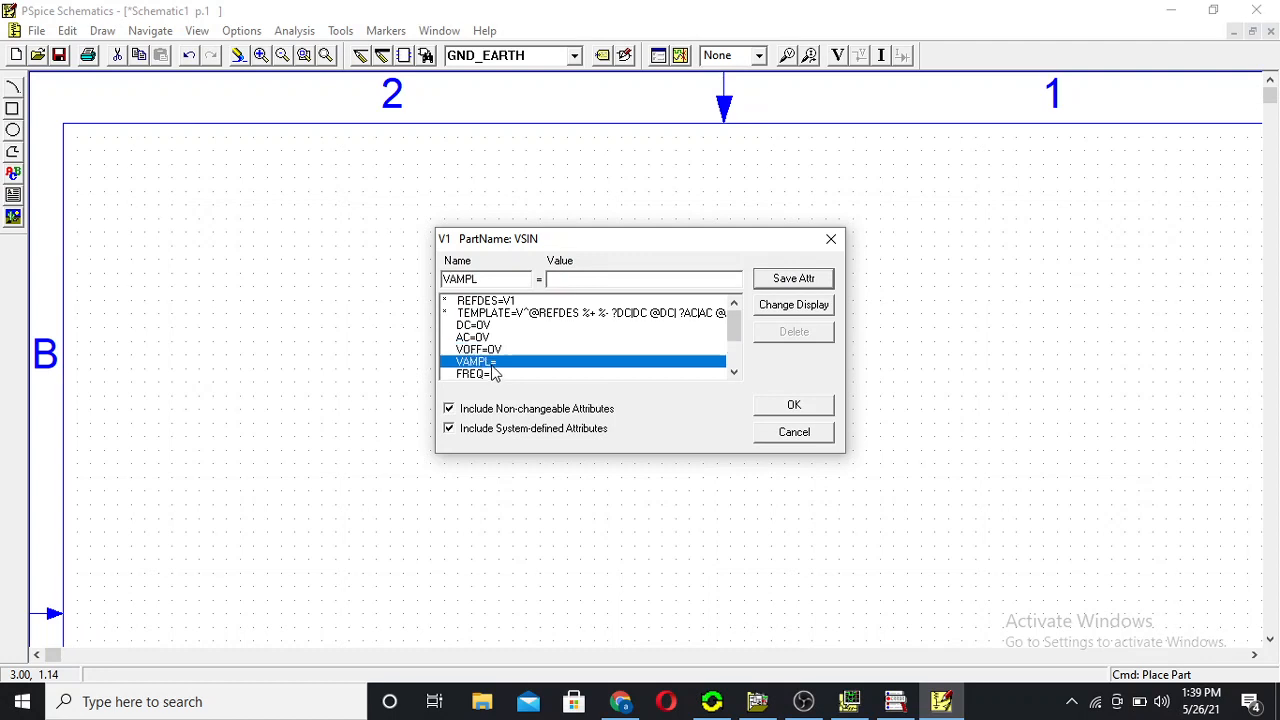
{"action": "left_click", "coordinate": [608, 280]}
{"action": "type", "text": "10V"}
{"action": "left_click", "coordinate": [793, 278]}
{"action": "left_click", "coordinate": [522, 375]}
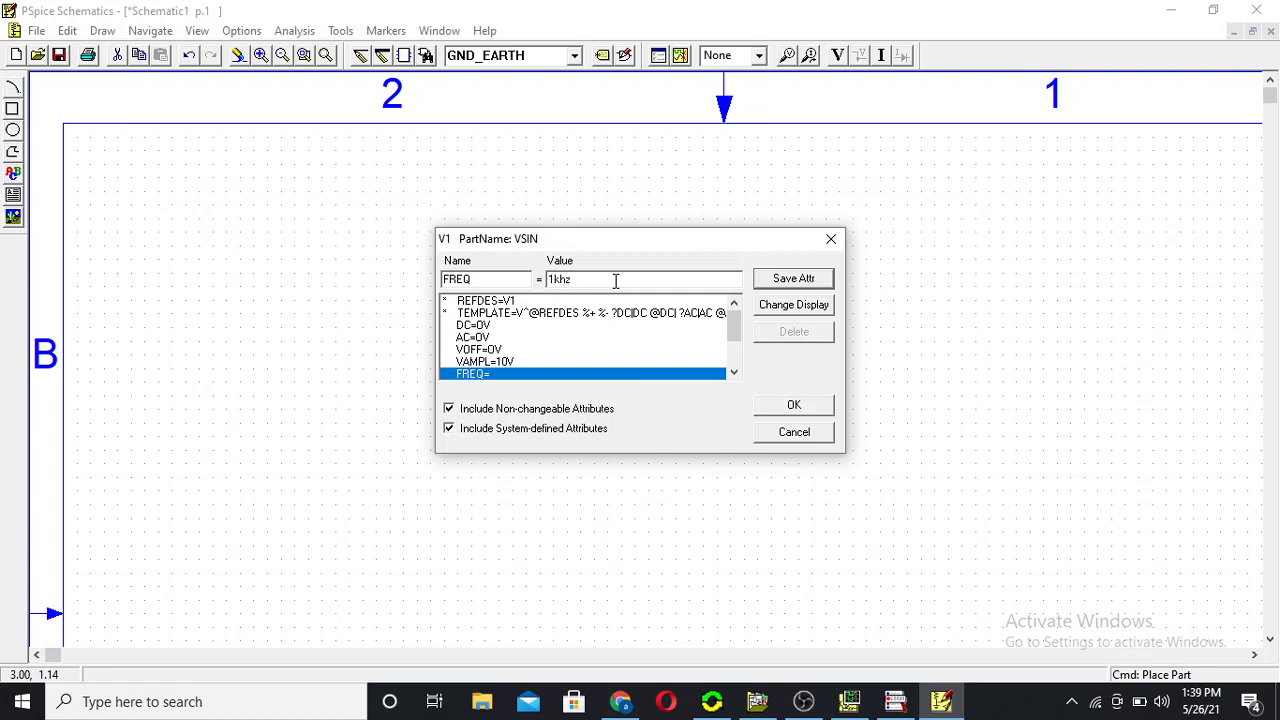
{"action": "left_click", "coordinate": [810, 281]}
{"action": "left_click", "coordinate": [792, 406]}
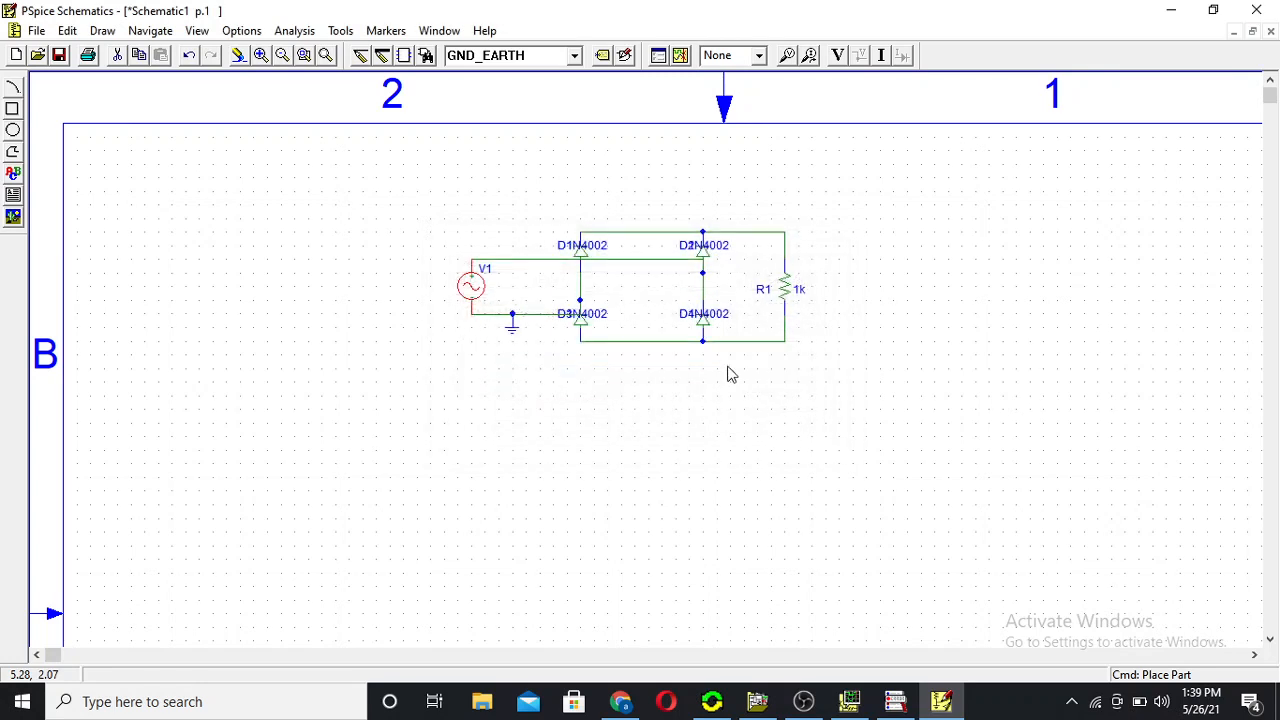
Move the D1N4002 labels of diodes D2, D1, D3 and D4 to the right of their symbols, clear of the reference names.
{"action": "left_click", "coordinate": [260, 56]}
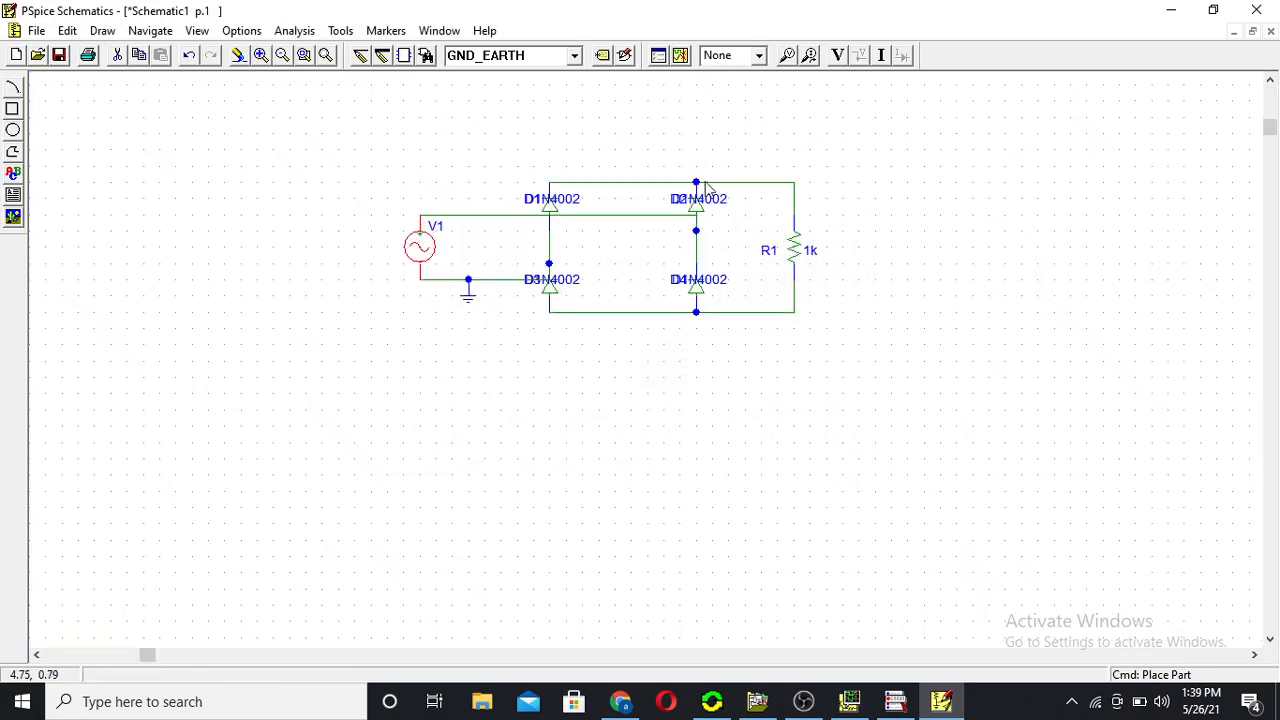
{"action": "left_click", "coordinate": [714, 205]}
{"action": "left_click_drag", "start_coordinate": [740, 208], "coordinate": [762, 209]}
{"action": "left_click", "coordinate": [576, 205]}
{"action": "left_click_drag", "start_coordinate": [576, 205], "coordinate": [628, 207]}
{"action": "left_click", "coordinate": [575, 285]}
{"action": "left_click_drag", "start_coordinate": [612, 287], "coordinate": [646, 283]}
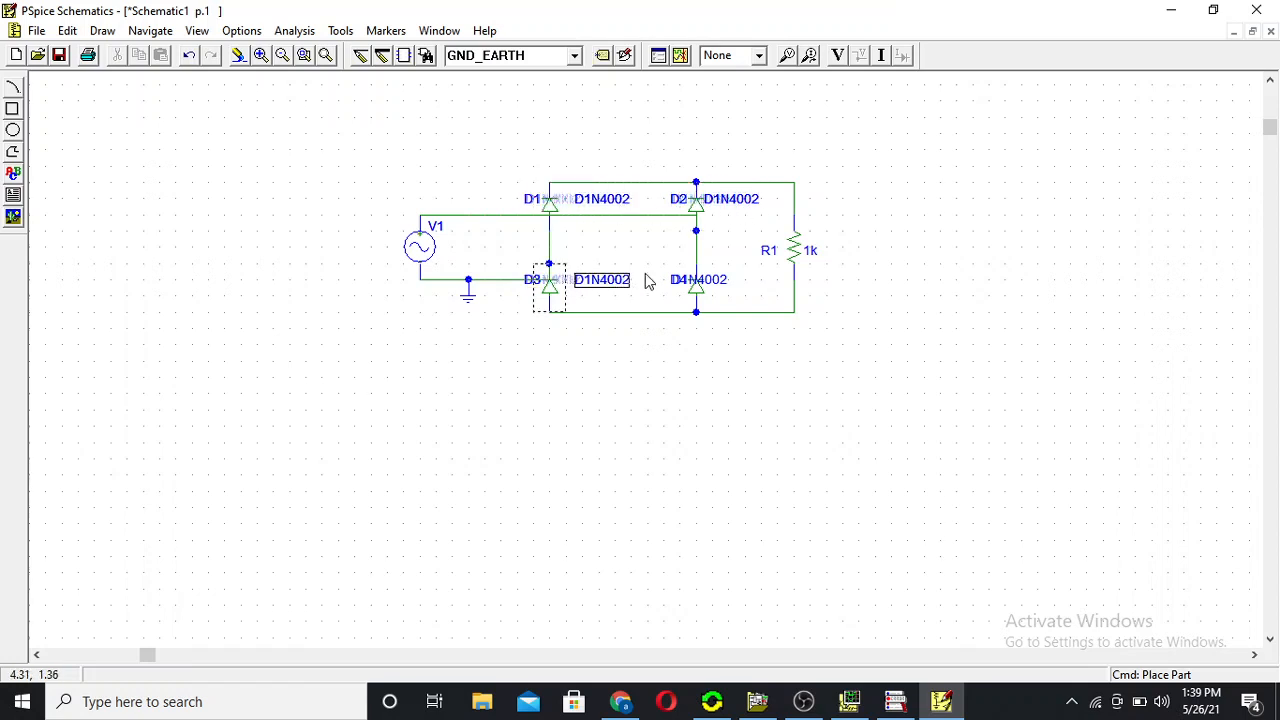
{"action": "left_click", "coordinate": [728, 284]}
{"action": "left_click_drag", "start_coordinate": [734, 286], "coordinate": [755, 287]}
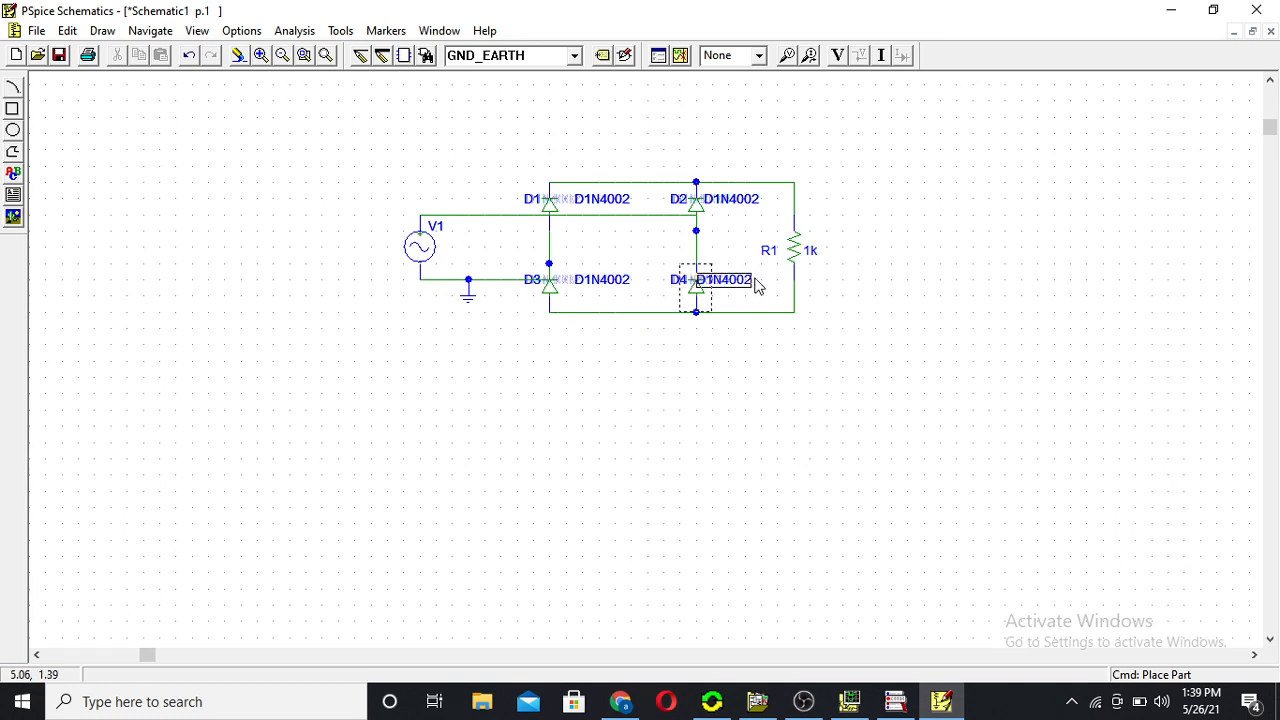
{"action": "left_click", "coordinate": [643, 257]}
Enable a transient analysis with a final time of 3ms in the analysis setup.
{"action": "left_click", "coordinate": [658, 55]}
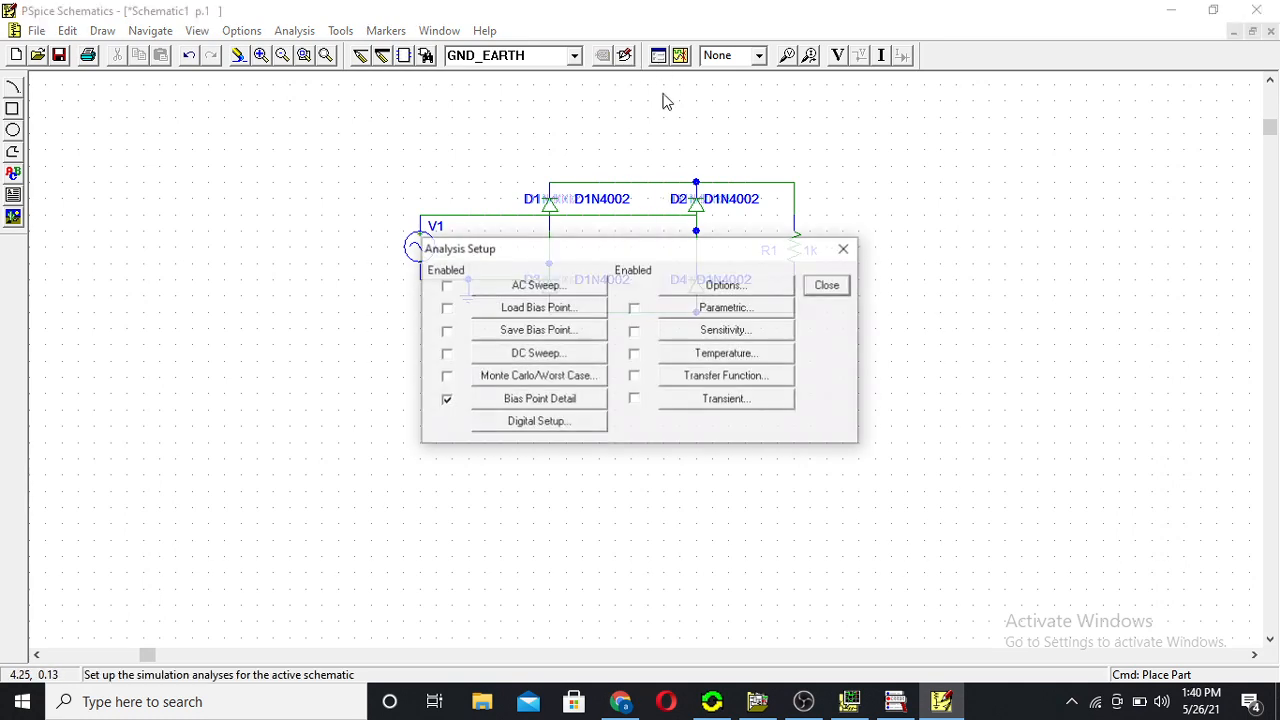
{"action": "left_click", "coordinate": [735, 397]}
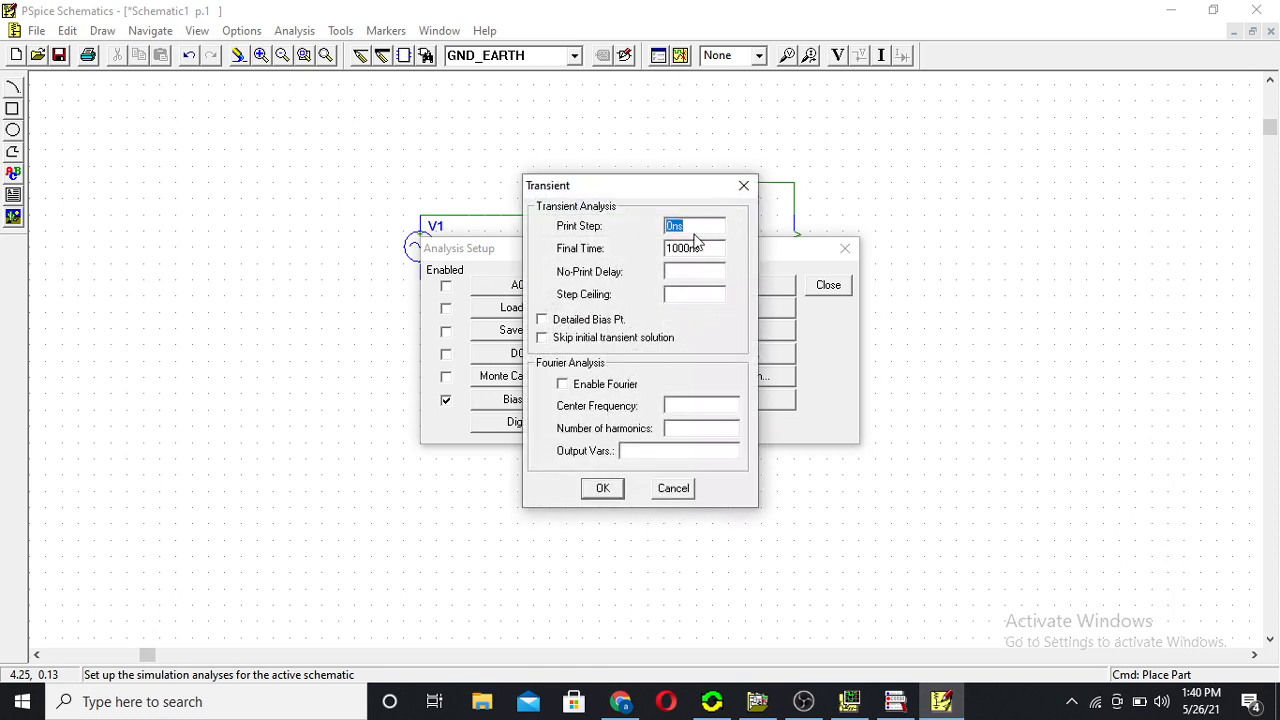
{"action": "left_click_drag", "start_coordinate": [701, 248], "coordinate": [677, 248]}
{"action": "type", "text": "3ms"}
{"action": "left_click", "coordinate": [606, 494]}
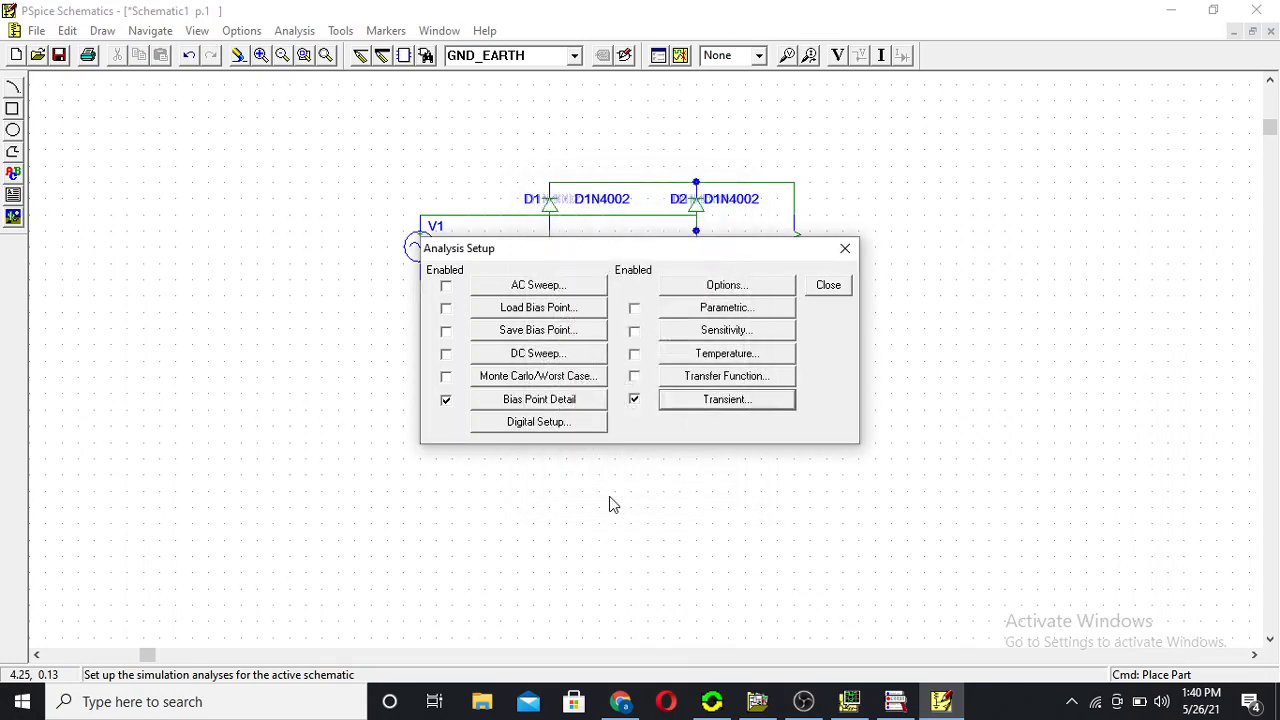
{"action": "left_click", "coordinate": [828, 286]}
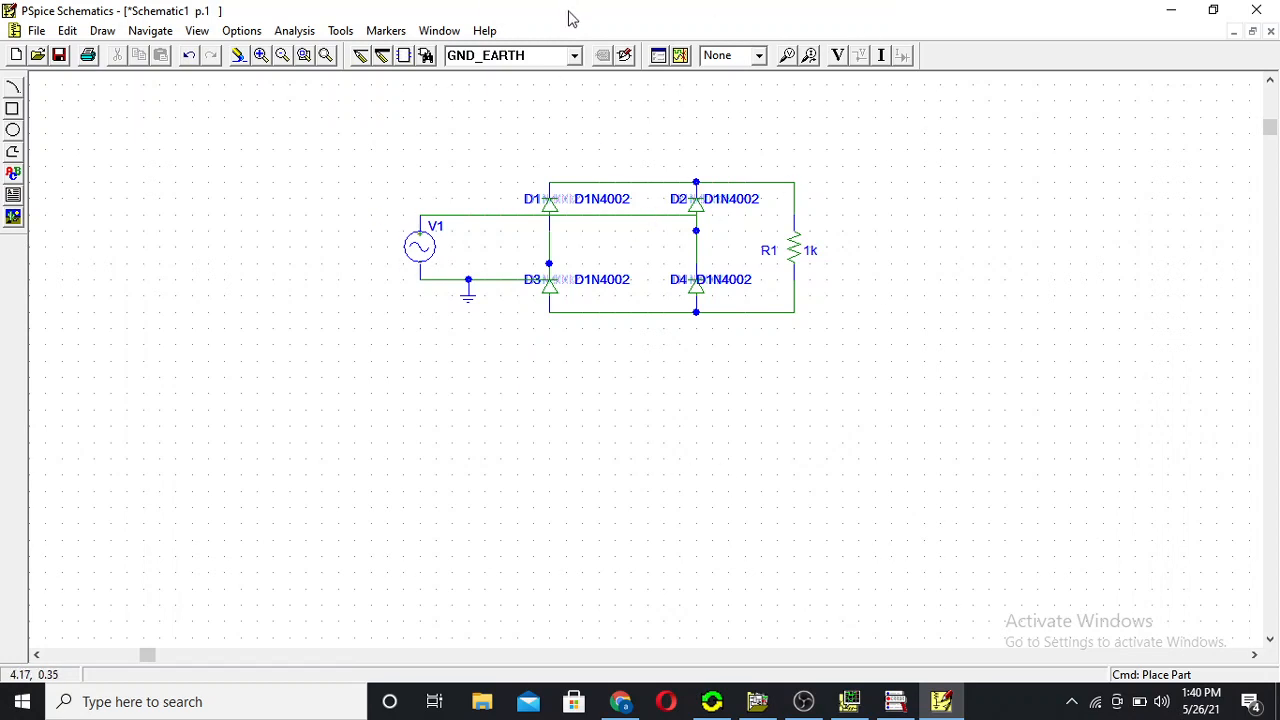
Simulate the circuit, saving the schematic as Lecture 5 in Documents, and return from the plot to the schematic.
{"action": "left_click", "coordinate": [681, 56]}
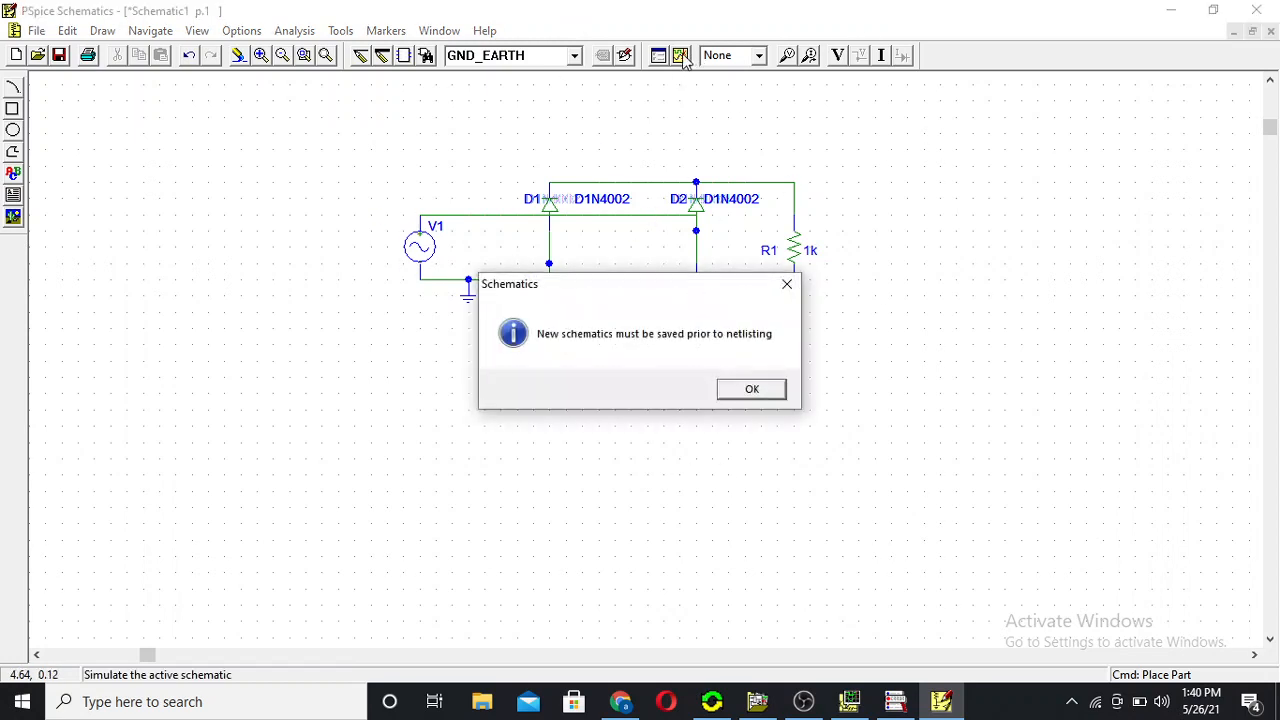
{"action": "left_click", "coordinate": [758, 392]}
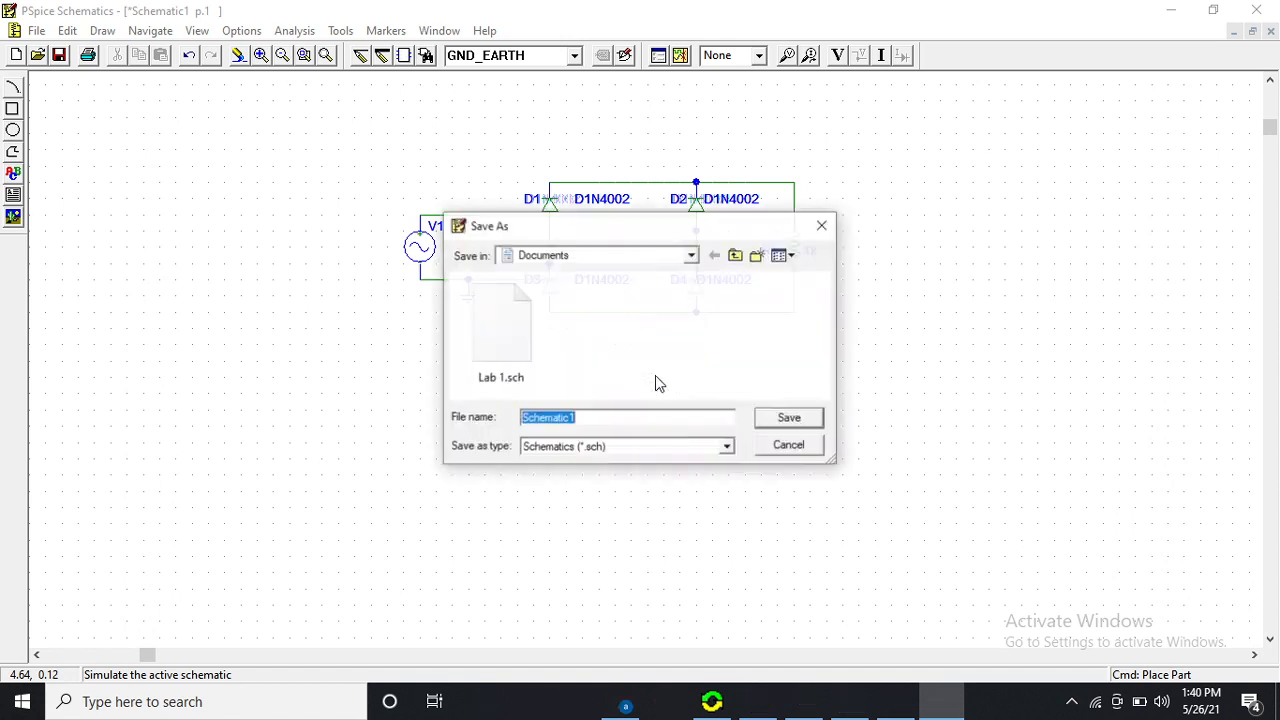
{"action": "type", "text": "Lec"}
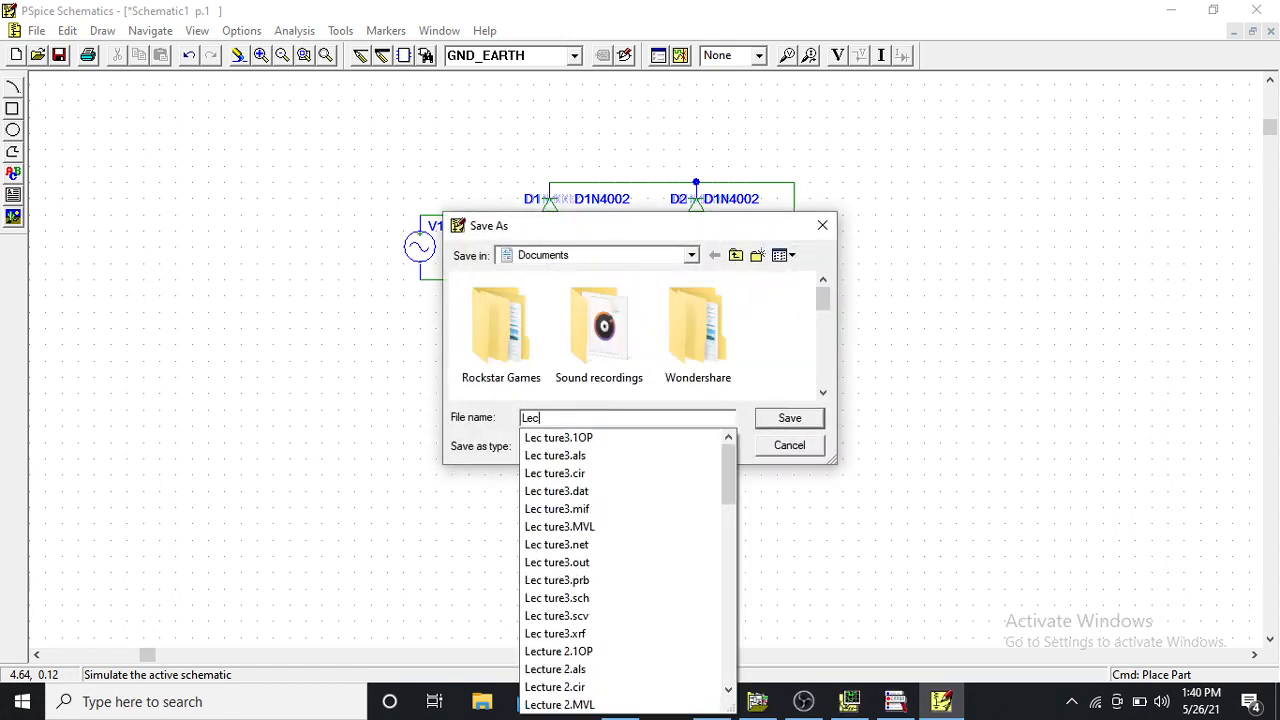
{"action": "type", "text": "ture 5"}
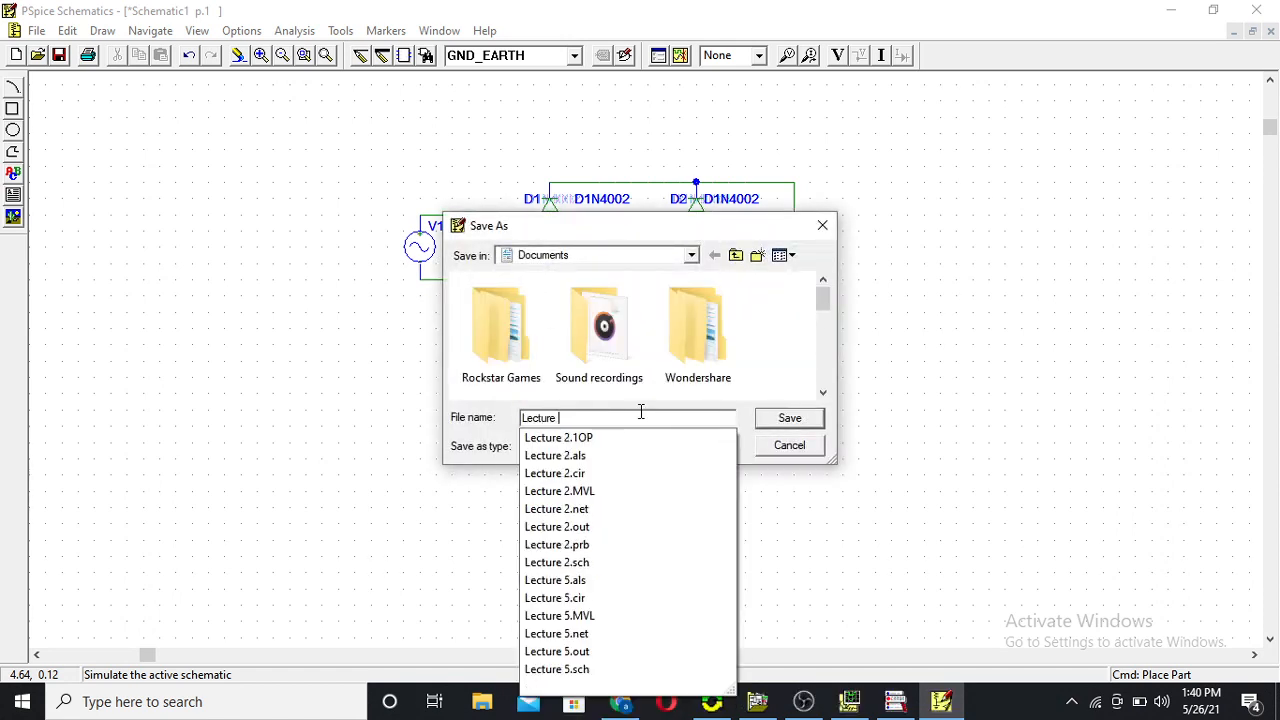
{"action": "left_click", "coordinate": [789, 420]}
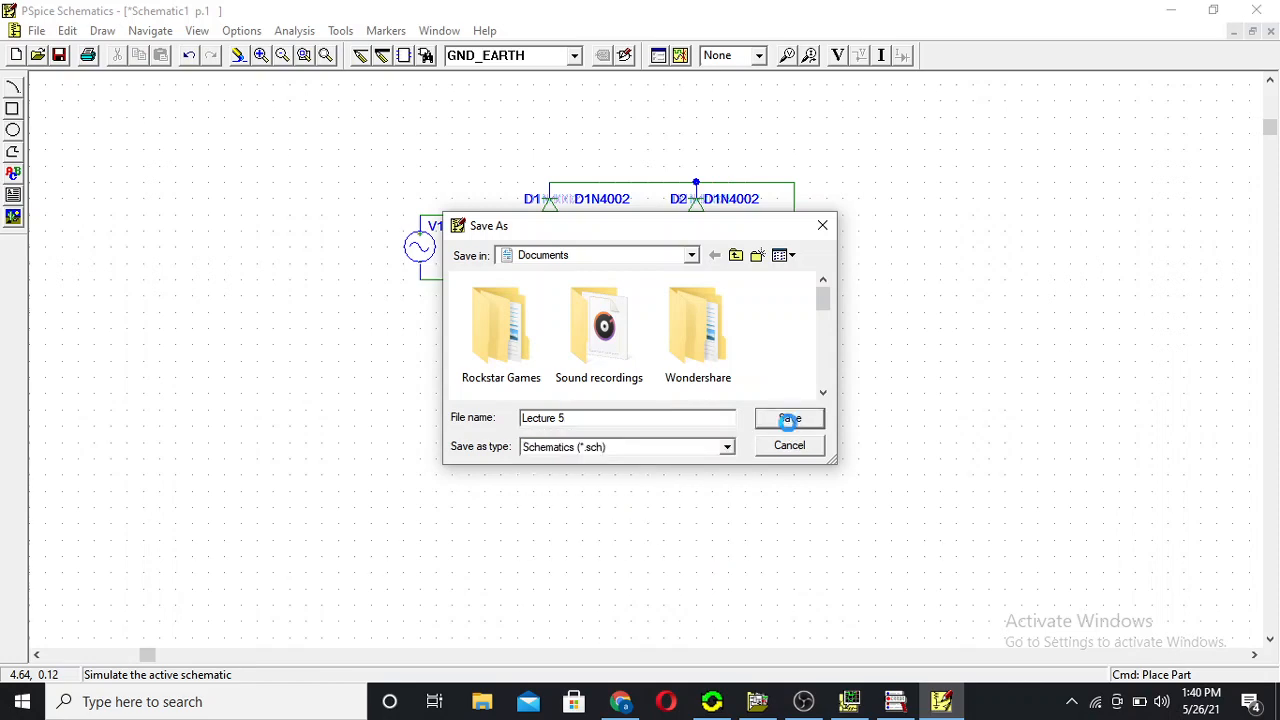
{"action": "left_click", "coordinate": [697, 357]}
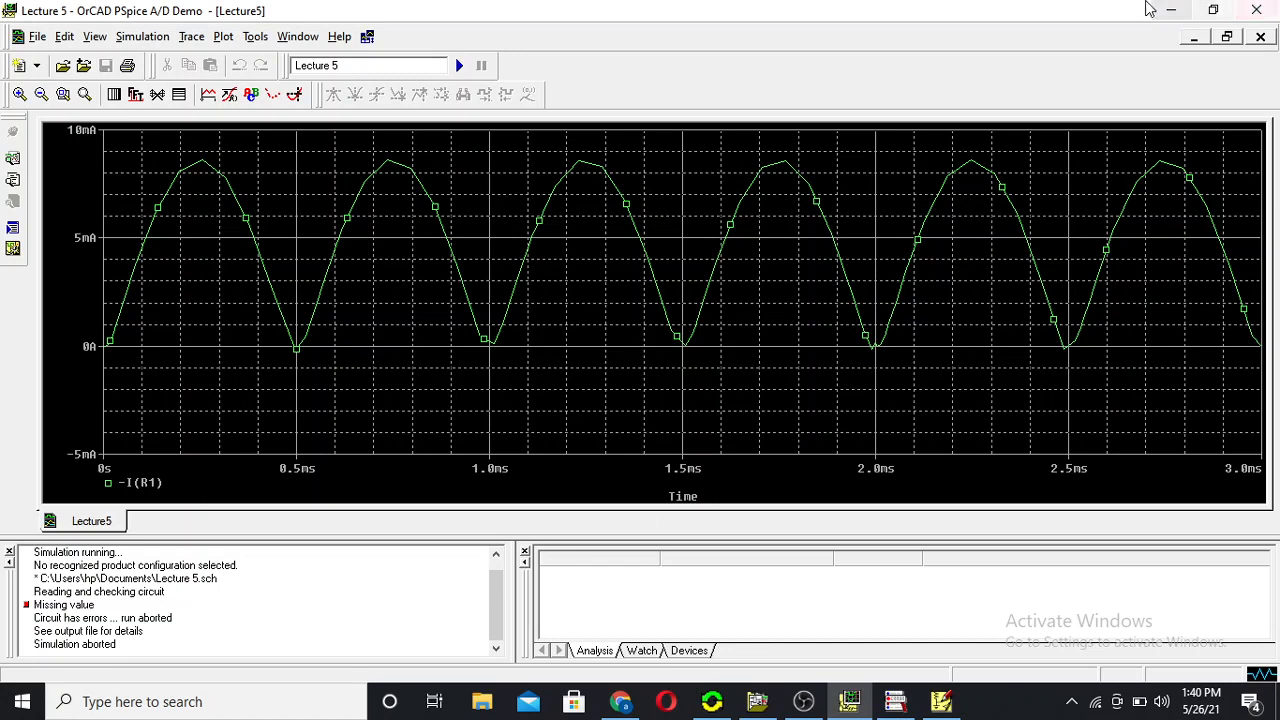
{"action": "left_click", "coordinate": [1168, 8]}
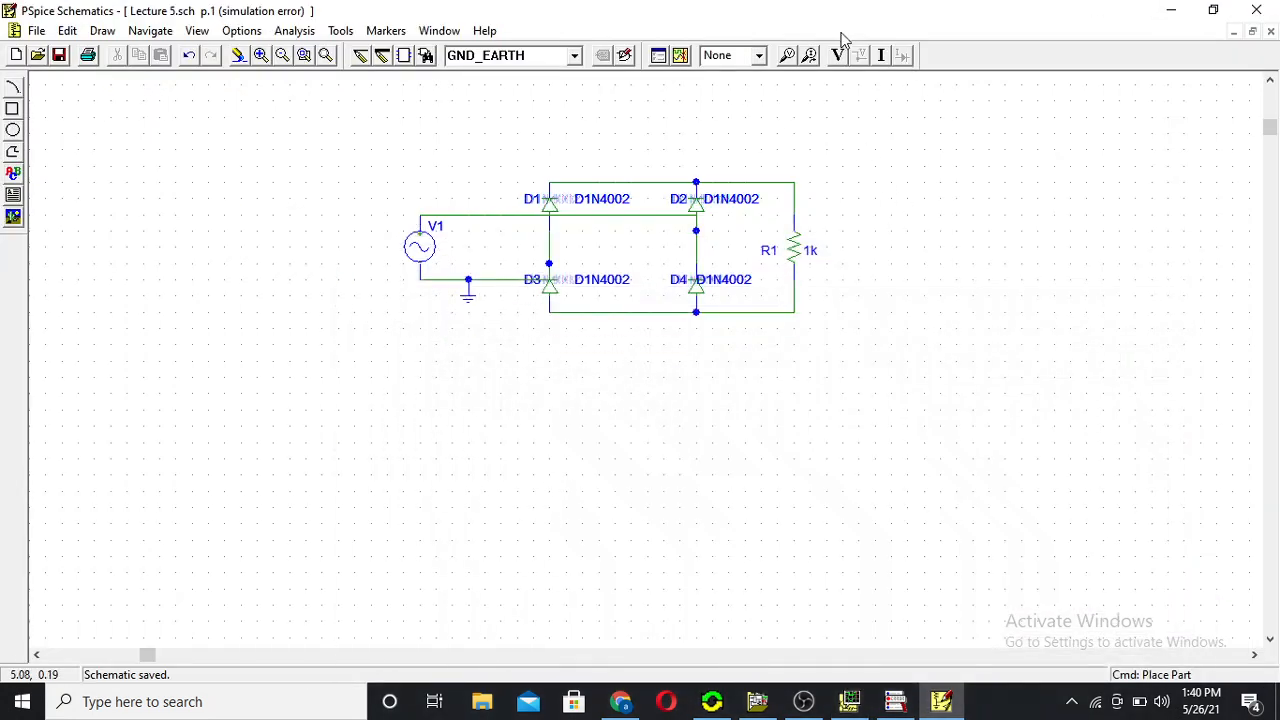
Place a current marker on R1's upper pin, rerun the simulation, and return to the schematic.
{"action": "left_click", "coordinate": [810, 55]}
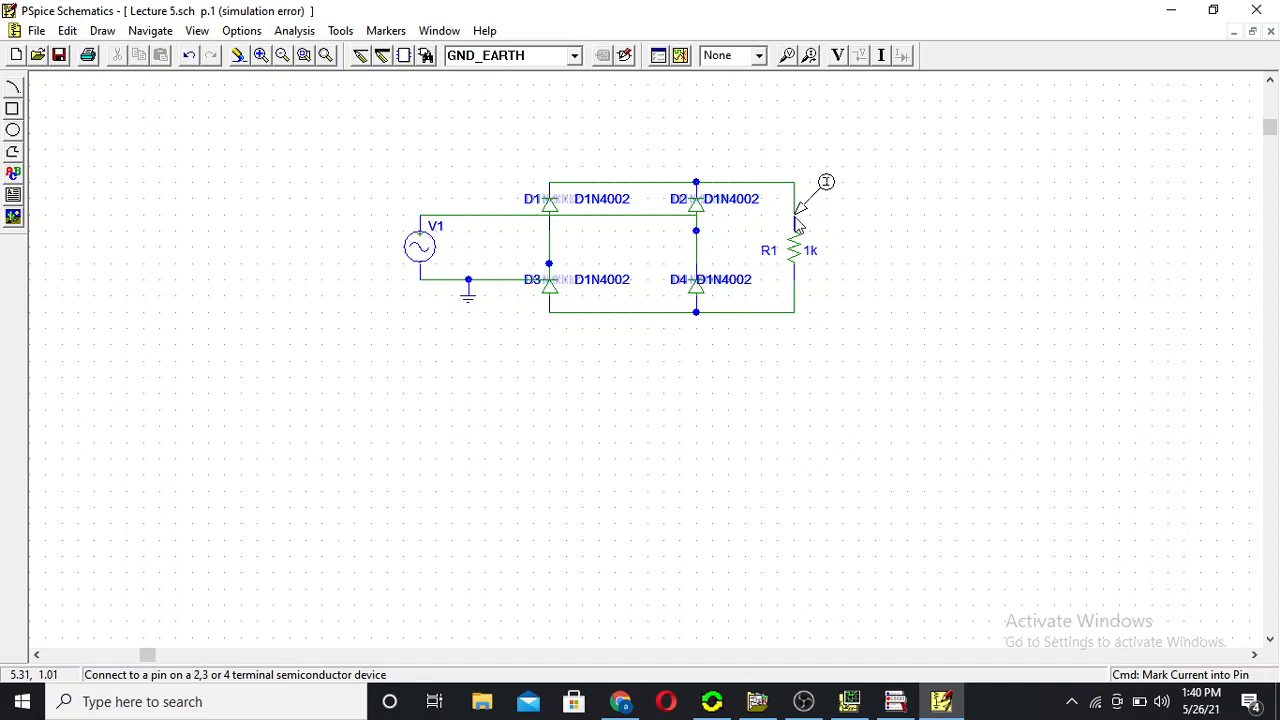
{"action": "left_click", "coordinate": [797, 220]}
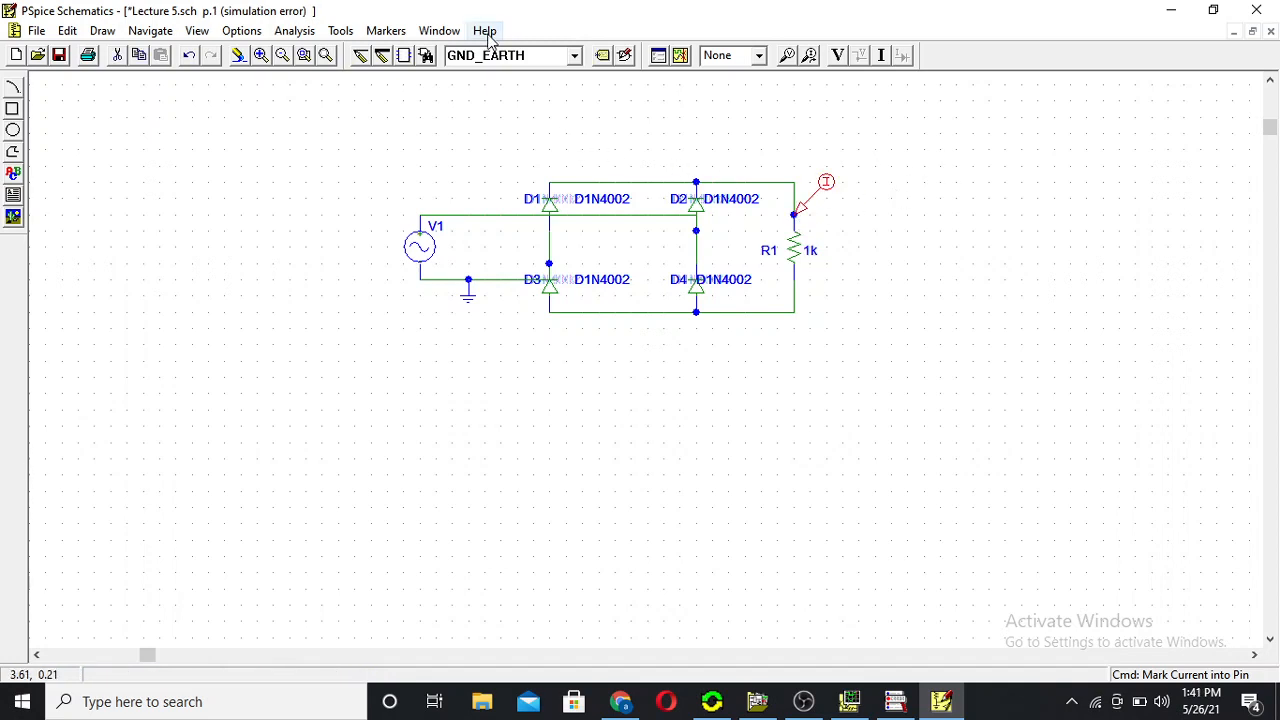
{"action": "left_click", "coordinate": [681, 56]}
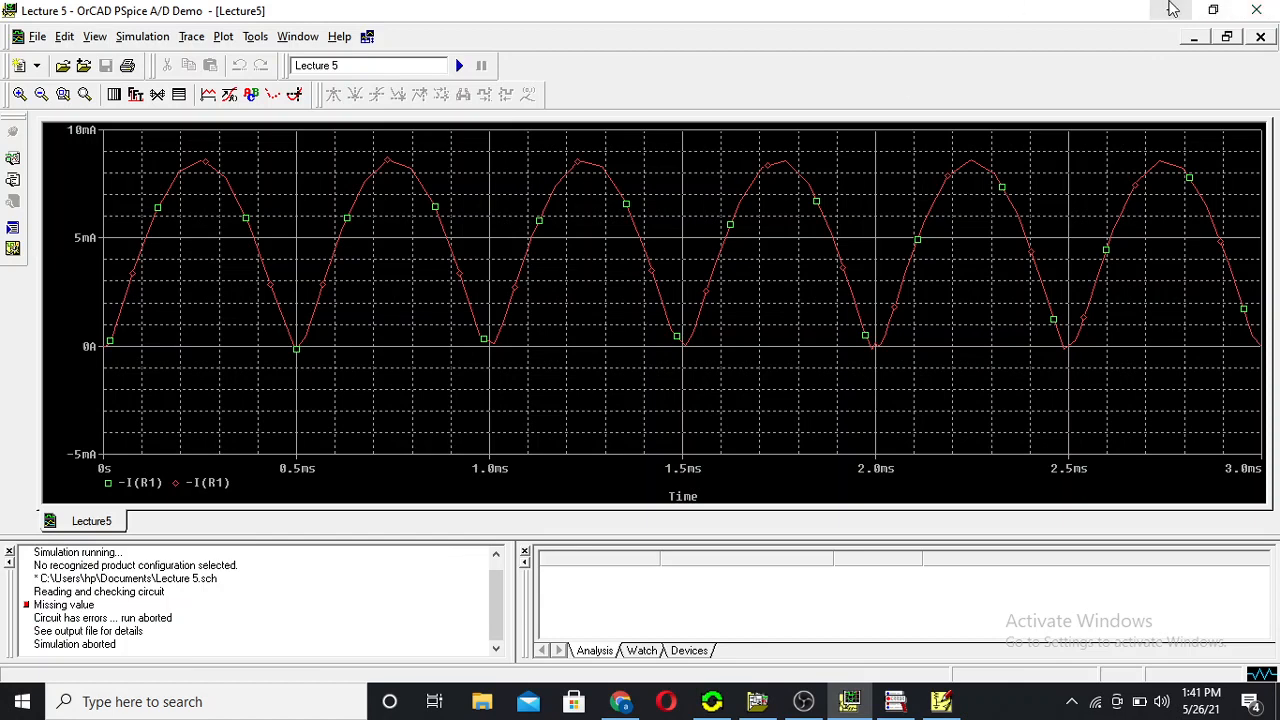
{"action": "left_click", "coordinate": [1171, 10]}
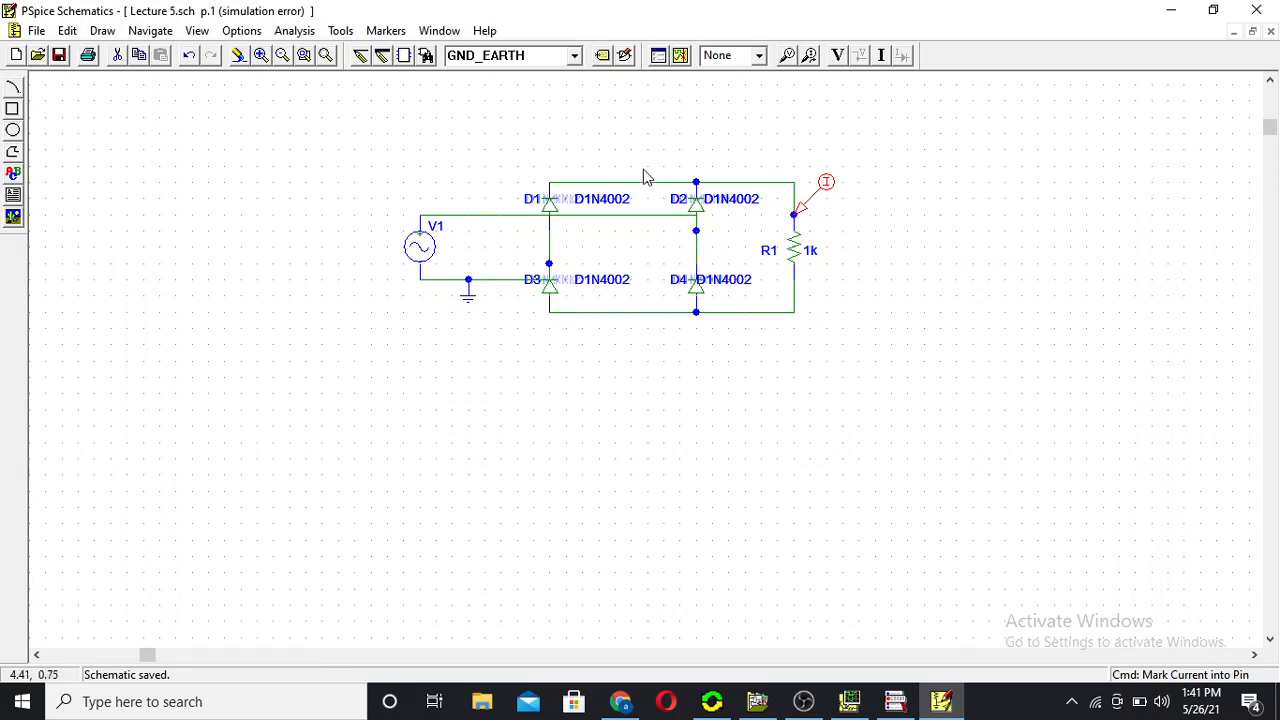
{"action": "left_click", "coordinate": [575, 103]}
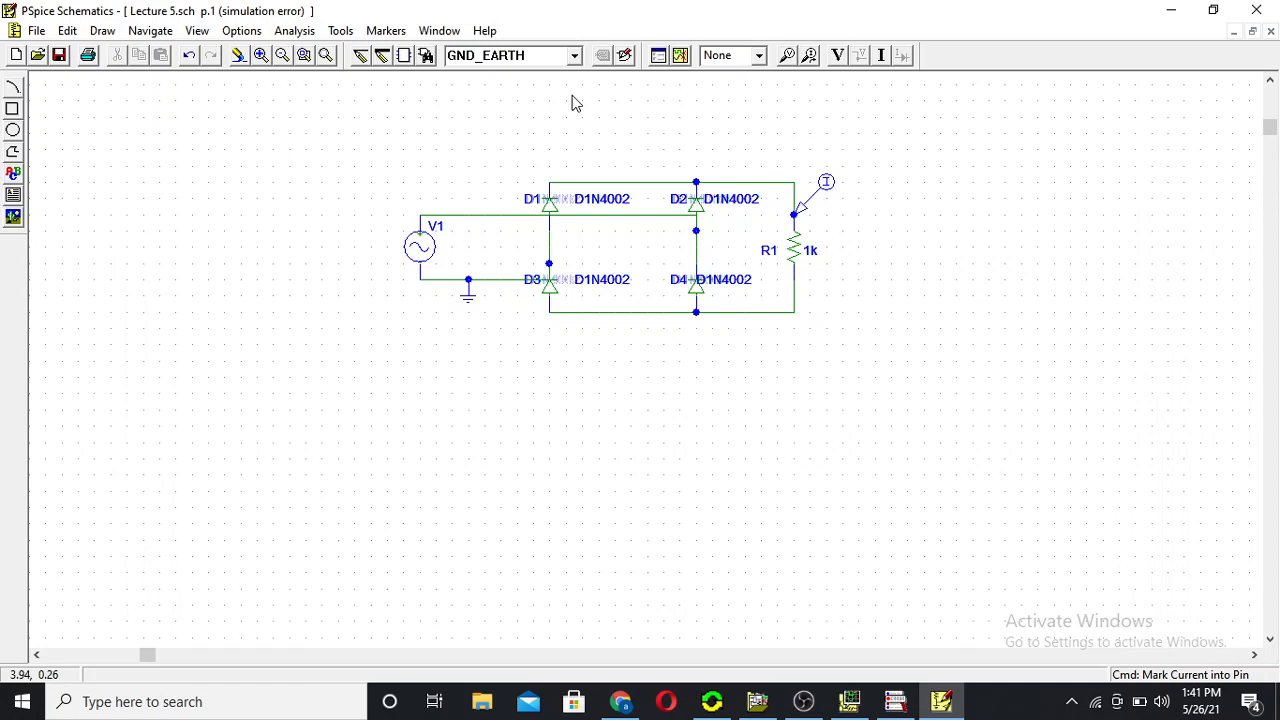
Draw a text box to the left of V1 and enter "D2 & D3 +ve cycle" as its first line.
{"action": "left_click", "coordinate": [13, 217]}
{"action": "left_click", "coordinate": [267, 374]}
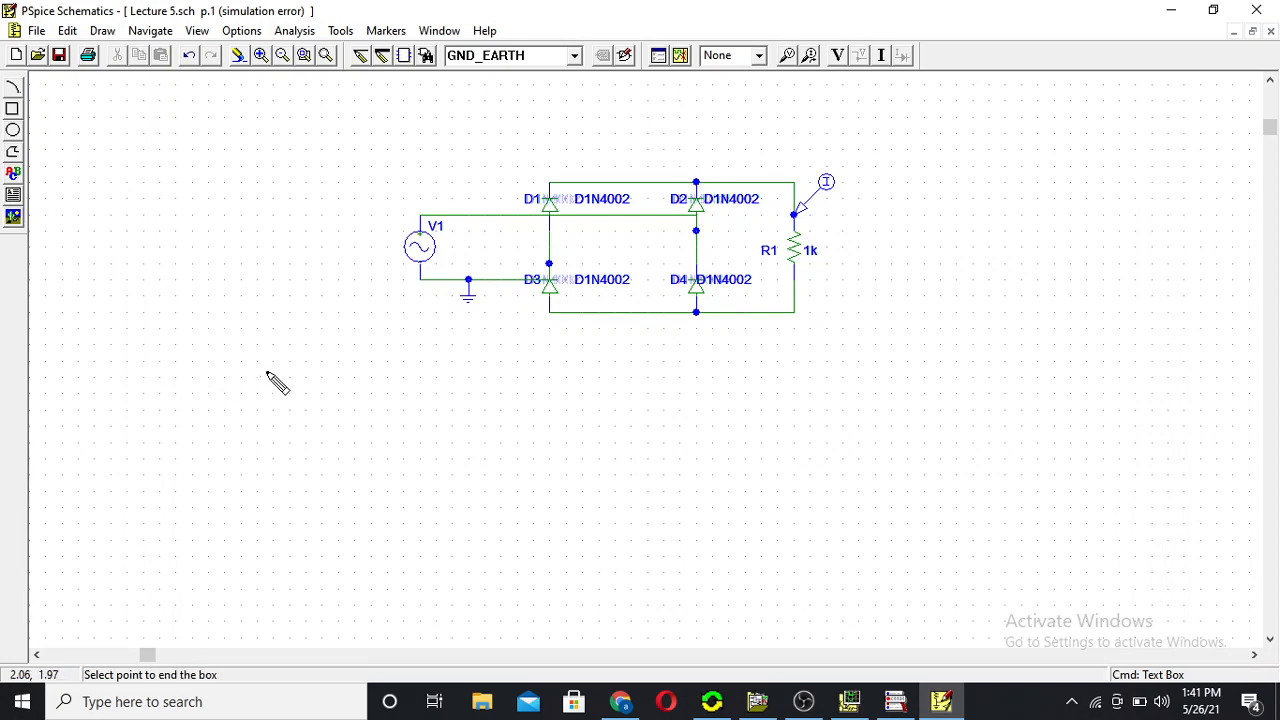
{"action": "left_click", "coordinate": [78, 232]}
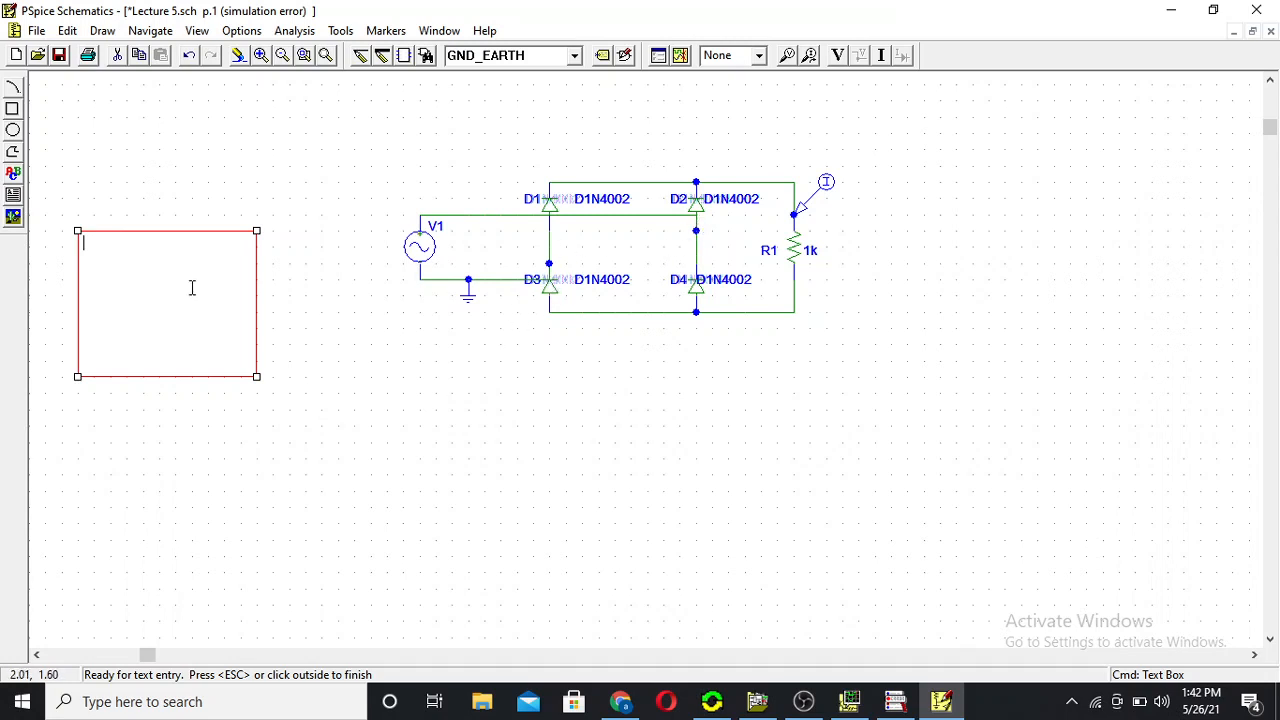
{"action": "type", "text": "D2 & D3 +ve cycle"}
{"action": "key", "text": "Return"}
Add "D1 & D4 -ve cycle" as the text box's second line and finish the text entry.
{"action": "type", "text": "D1"}
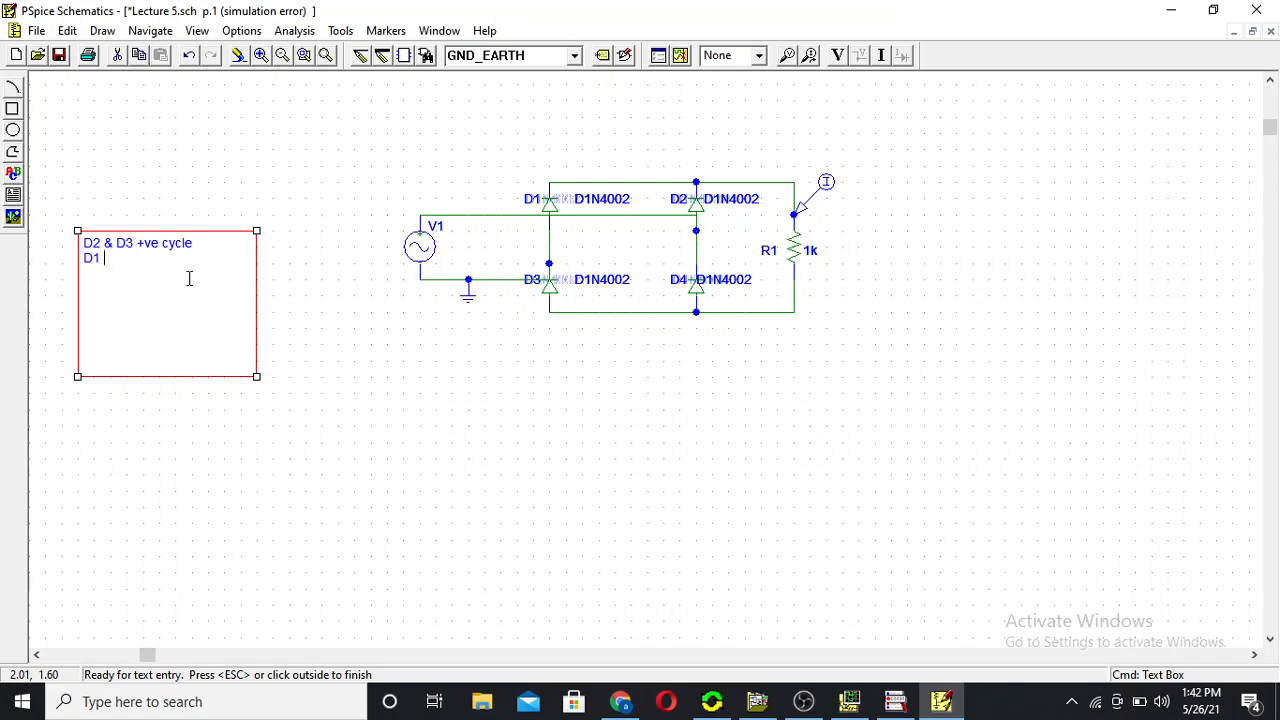
{"action": "type", "text": " 7 d"}
{"action": "key", "text": "BackSpace"}
{"action": "key", "text": "BackSpace"}
{"action": "key", "text": "BackSpace"}
{"action": "type", "text": "7 D"}
{"action": "type", "text": "4"}
{"action": "key", "text": "Left"}
{"action": "key", "text": "Left"}
{"action": "key", "text": "Left"}
{"action": "key", "text": "BackSpace"}
{"action": "type", "text": "&"}
{"action": "left_click", "coordinate": [180, 258]}
{"action": "type", "text": "-ve cycle"}
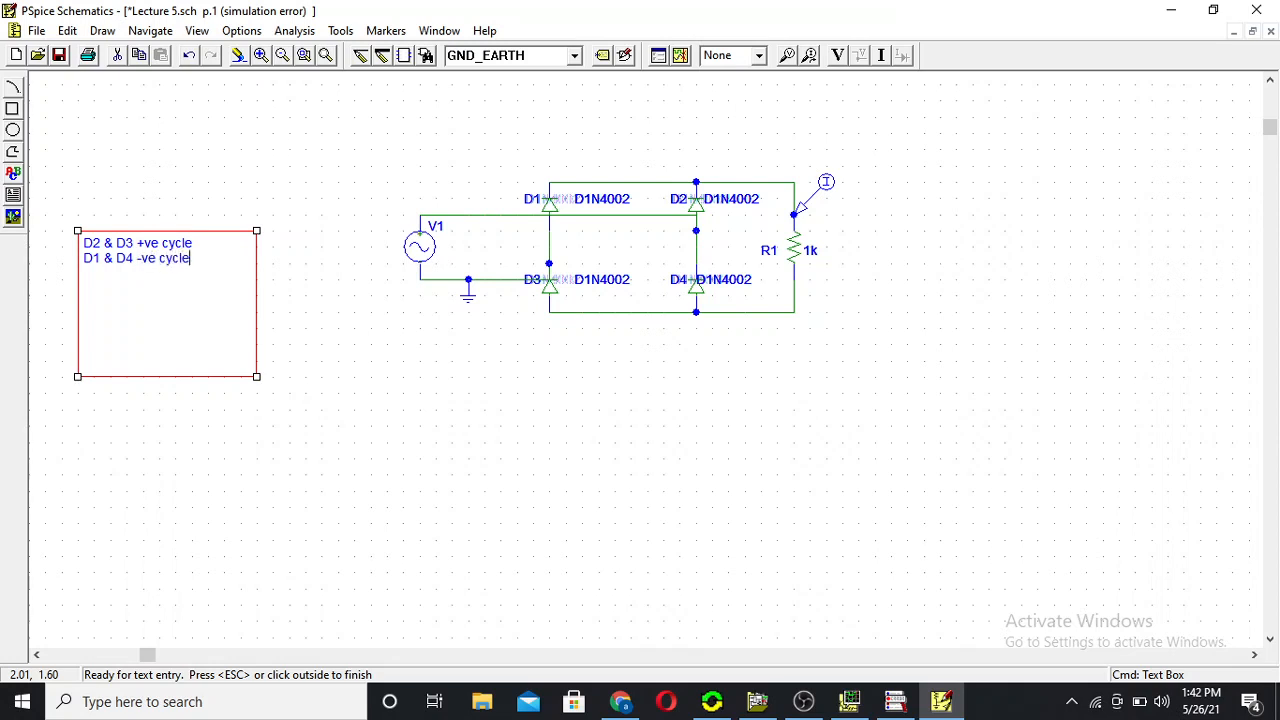
{"action": "left_click", "coordinate": [392, 378]}
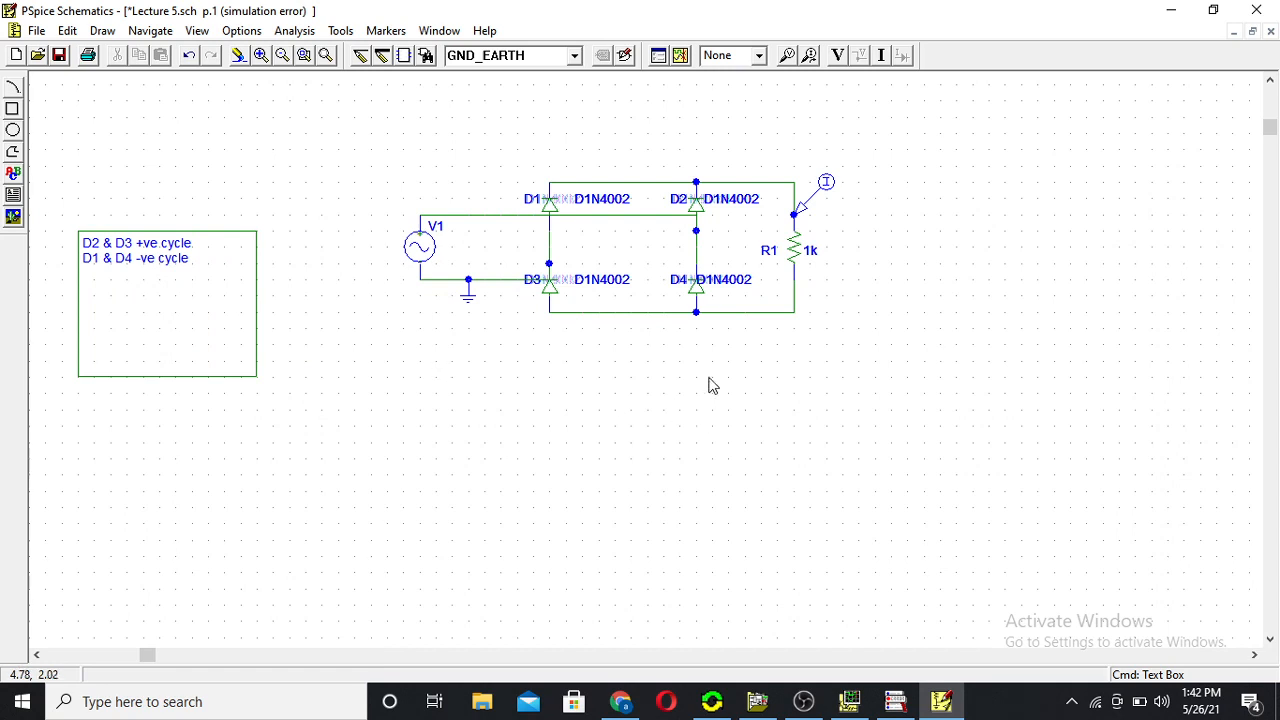